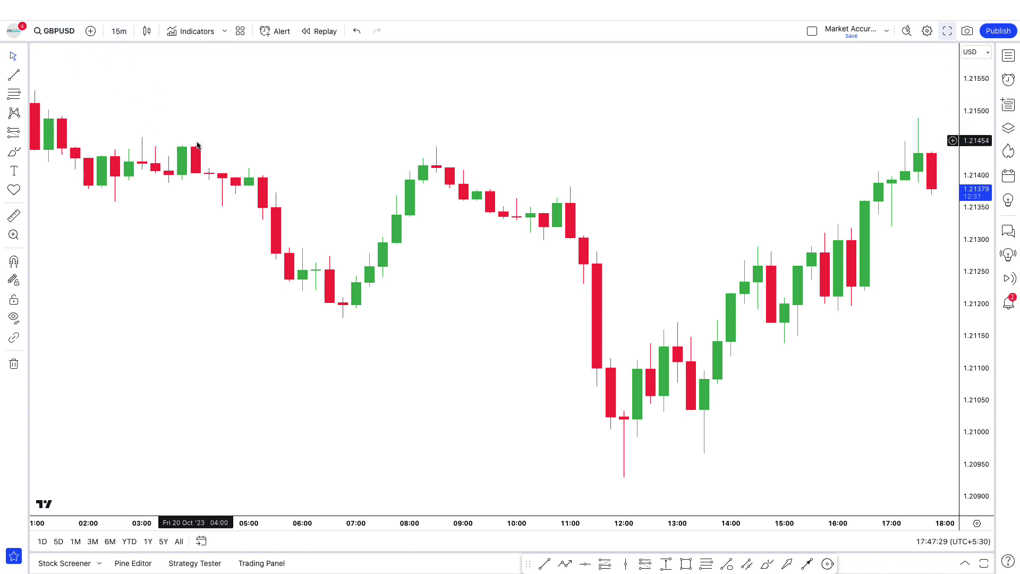
Search 'hull suite' and add the Hull Suite by InSilico indicator to the GBPUSD chart
{"action": "left_click", "coordinate": [193, 31]}
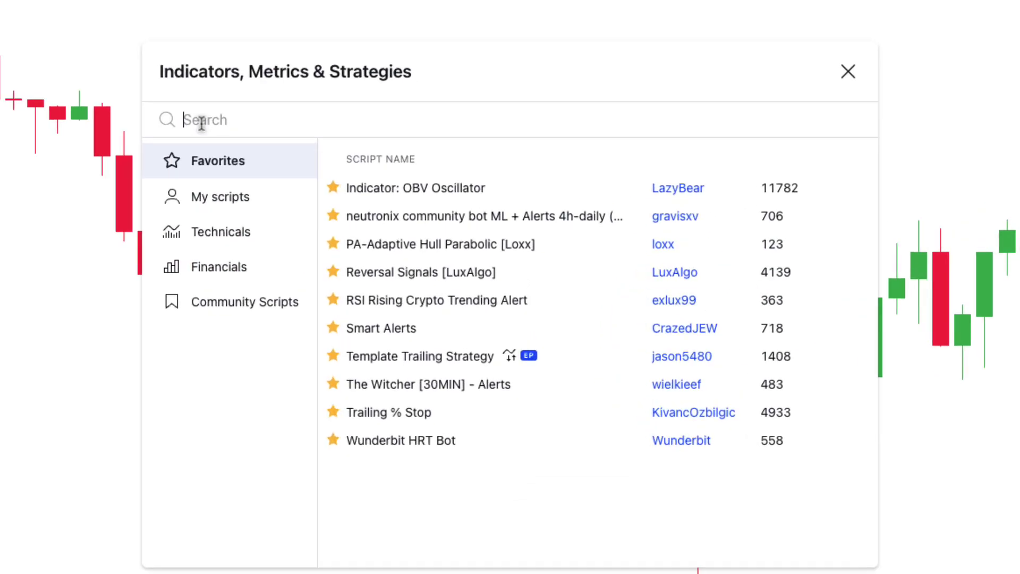
{"action": "type", "text": "hull su"}
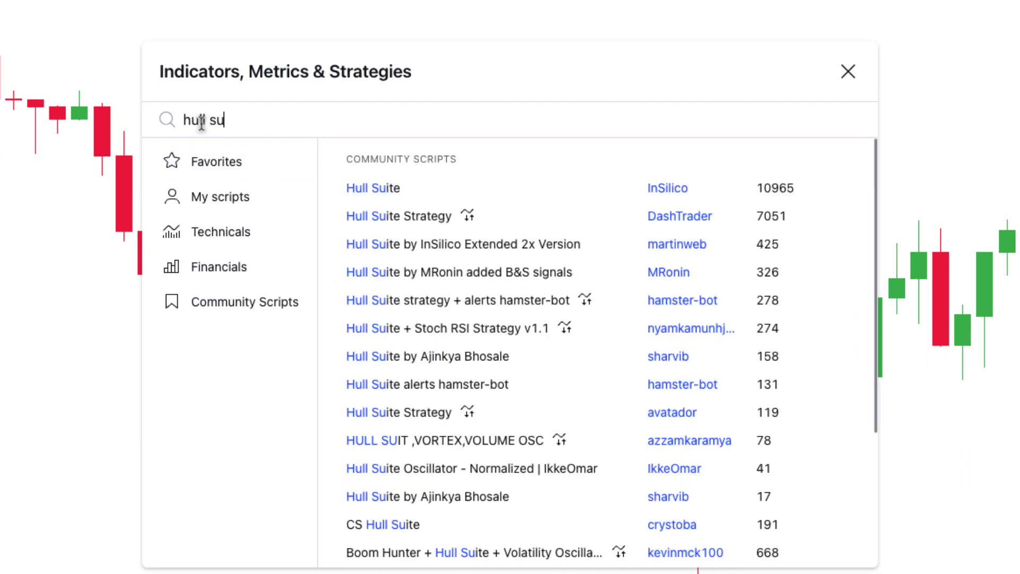
{"action": "type", "text": "ite"}
{"action": "left_click", "coordinate": [383, 191]}
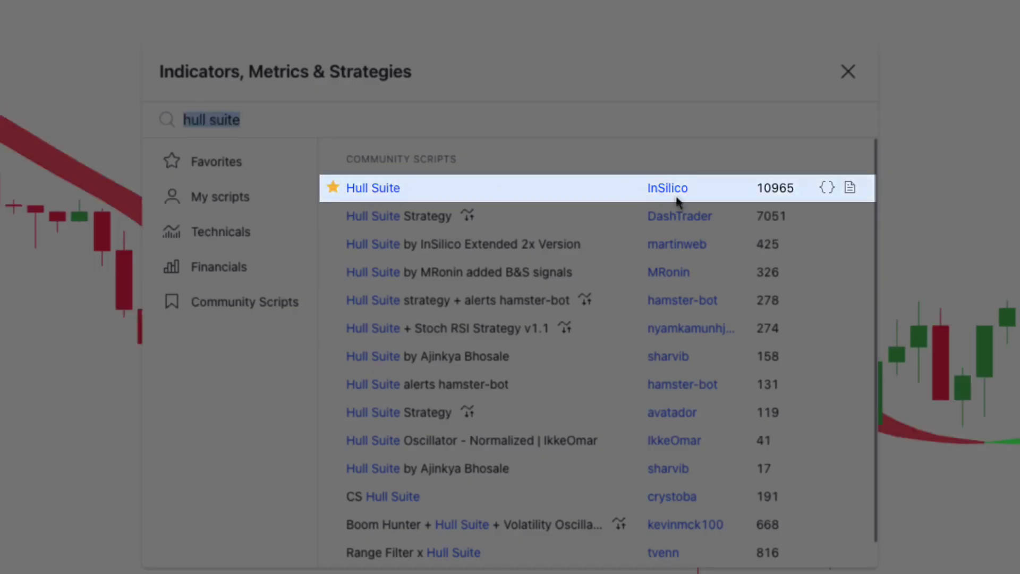
{"action": "left_click", "coordinate": [849, 71]}
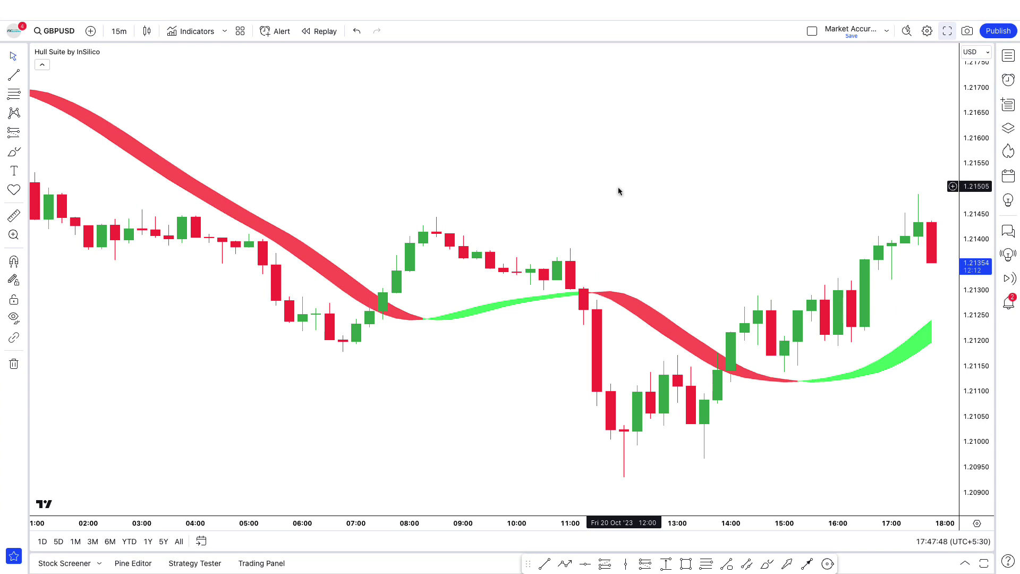
Pan the chart back to review earlier GBPUSD candles with the Hull band
{"action": "left_click_drag", "start_coordinate": [652, 195], "coordinate": [727, 205]}
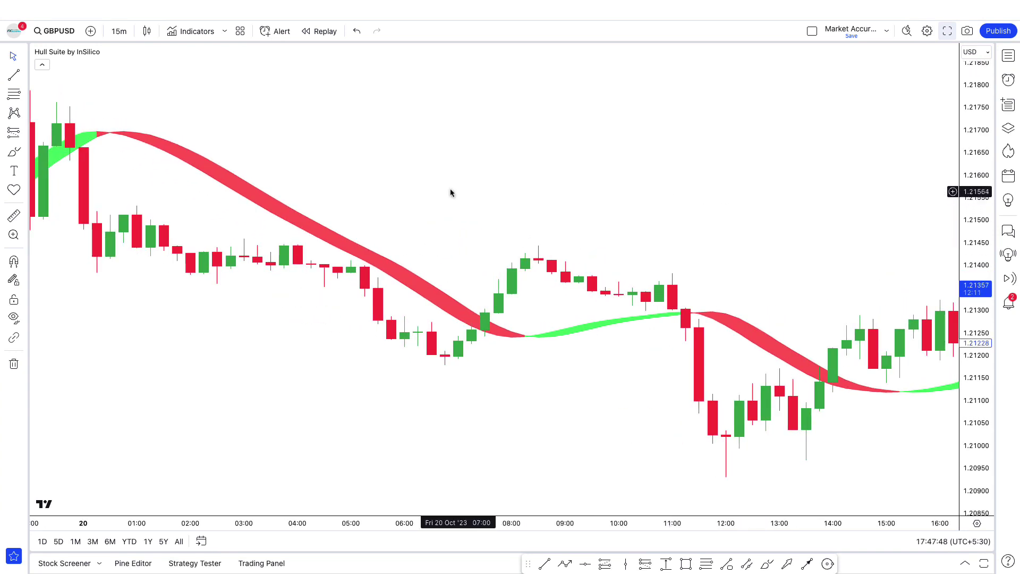
{"action": "left_click_drag", "start_coordinate": [445, 191], "coordinate": [578, 209]}
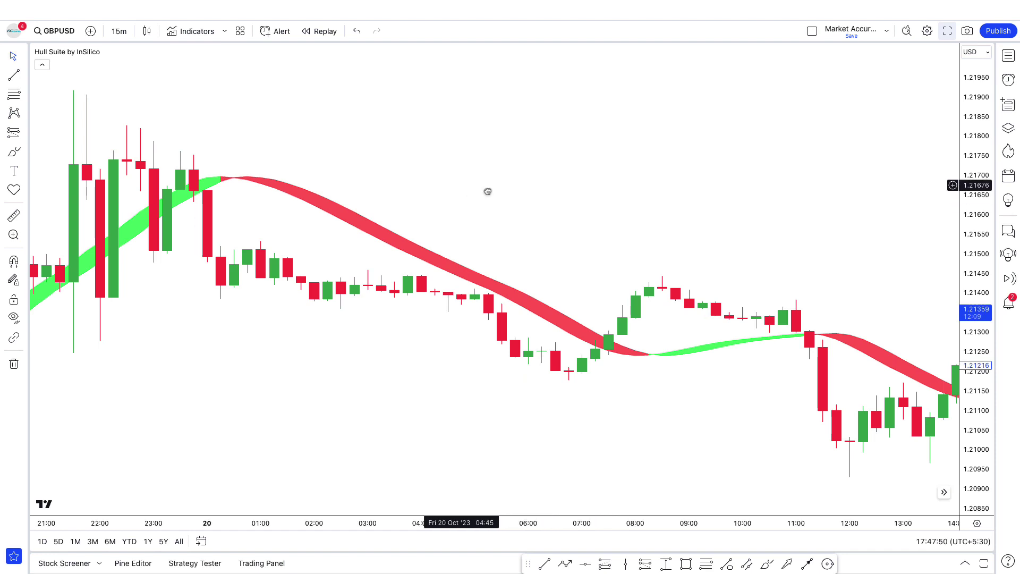
{"action": "left_click_drag", "start_coordinate": [488, 191], "coordinate": [636, 215]}
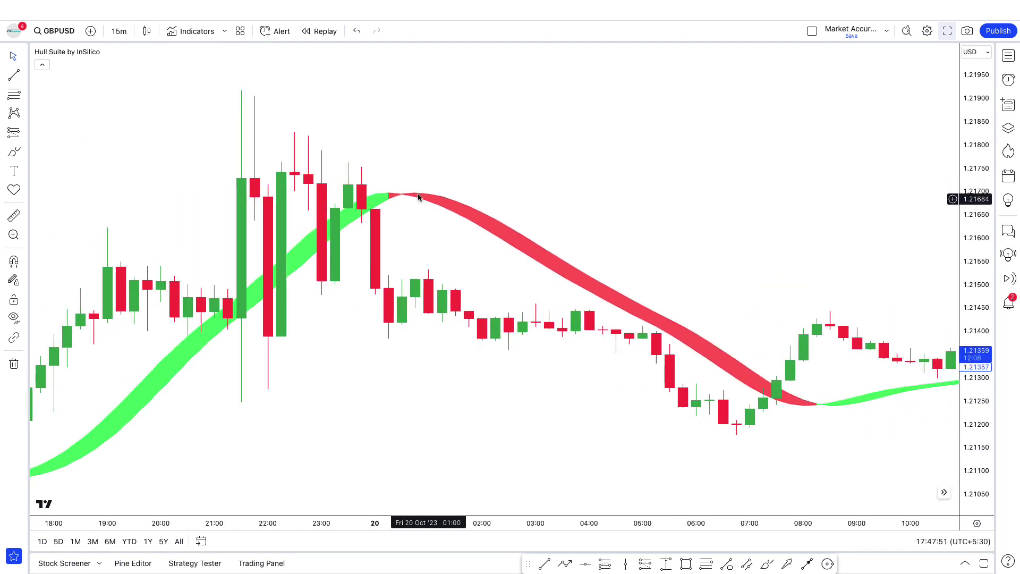
{"action": "left_click_drag", "start_coordinate": [427, 160], "coordinate": [691, 175]}
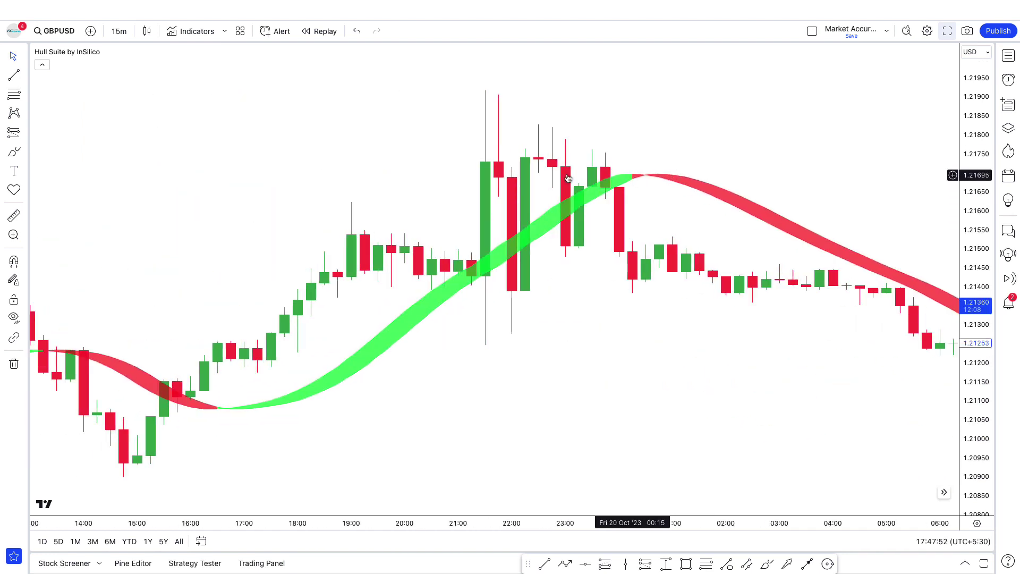
{"action": "left_click_drag", "start_coordinate": [358, 176], "coordinate": [534, 188]}
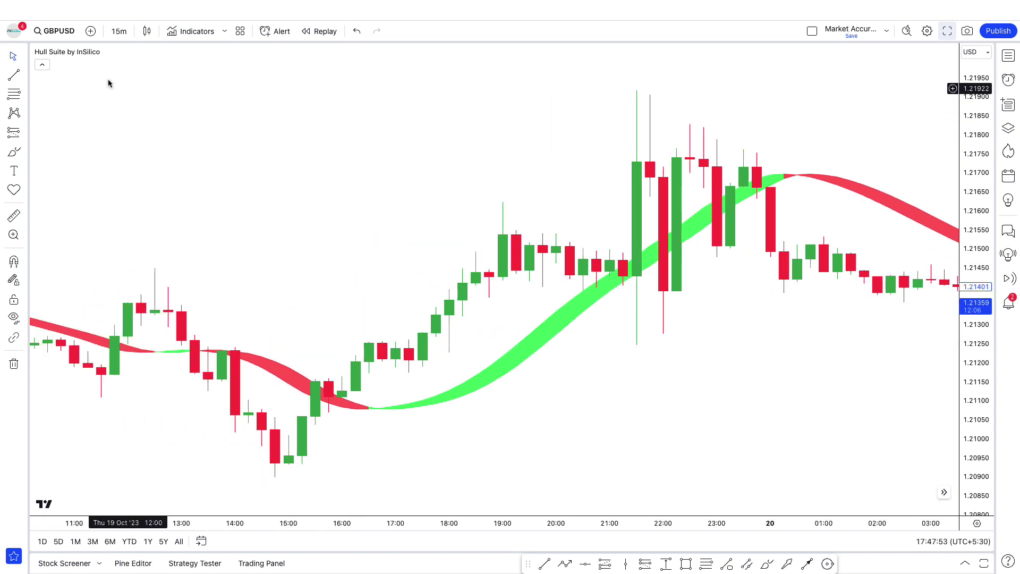
In Hull Suite Style settings, make MHULL Color 0, 1 and 2 fully opaque and untick Bar Color
{"action": "left_click", "coordinate": [125, 51]}
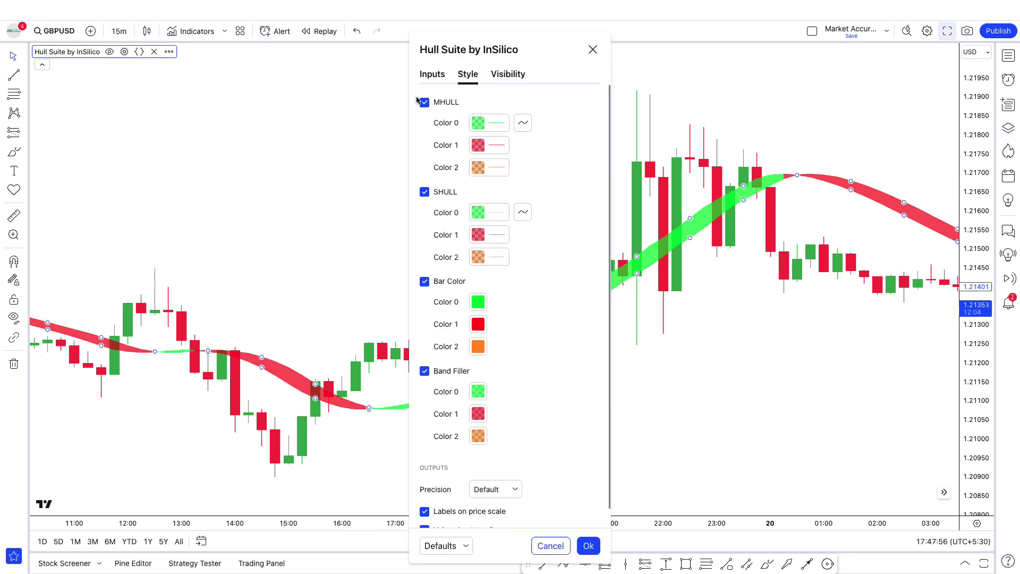
{"action": "left_click", "coordinate": [431, 75]}
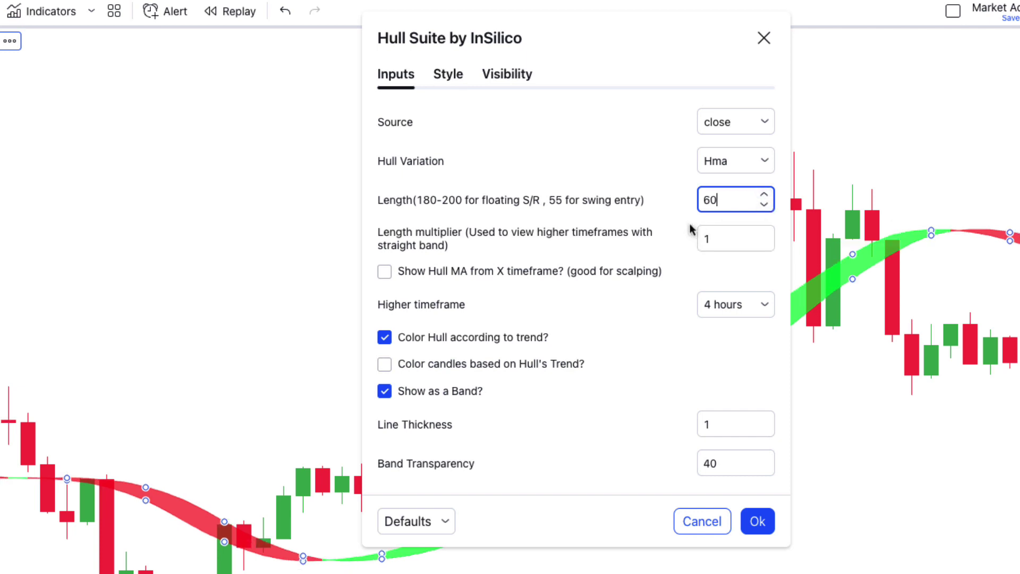
{"action": "left_click", "coordinate": [460, 85]}
{"action": "left_click", "coordinate": [461, 148]}
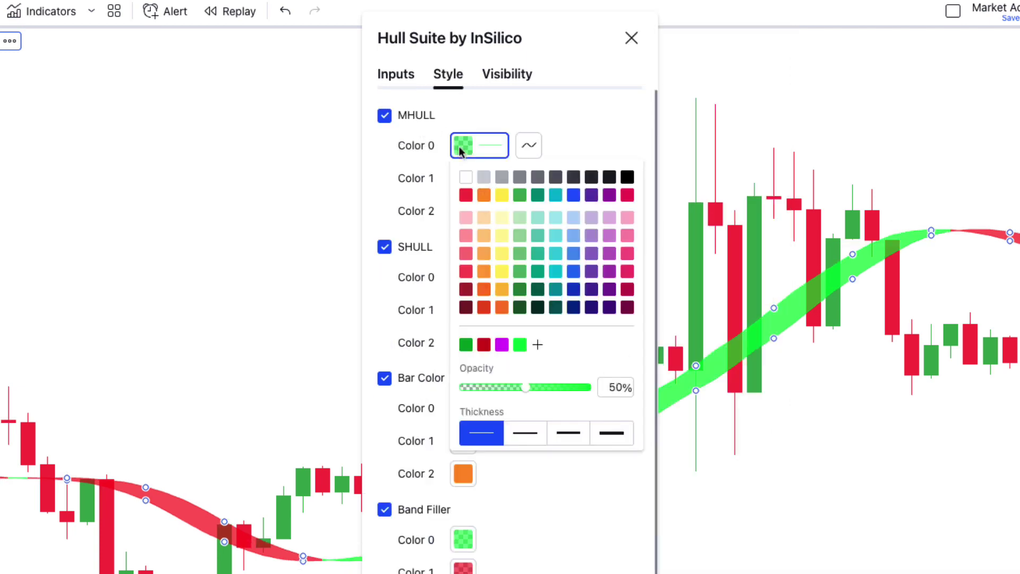
{"action": "left_click", "coordinate": [463, 178]}
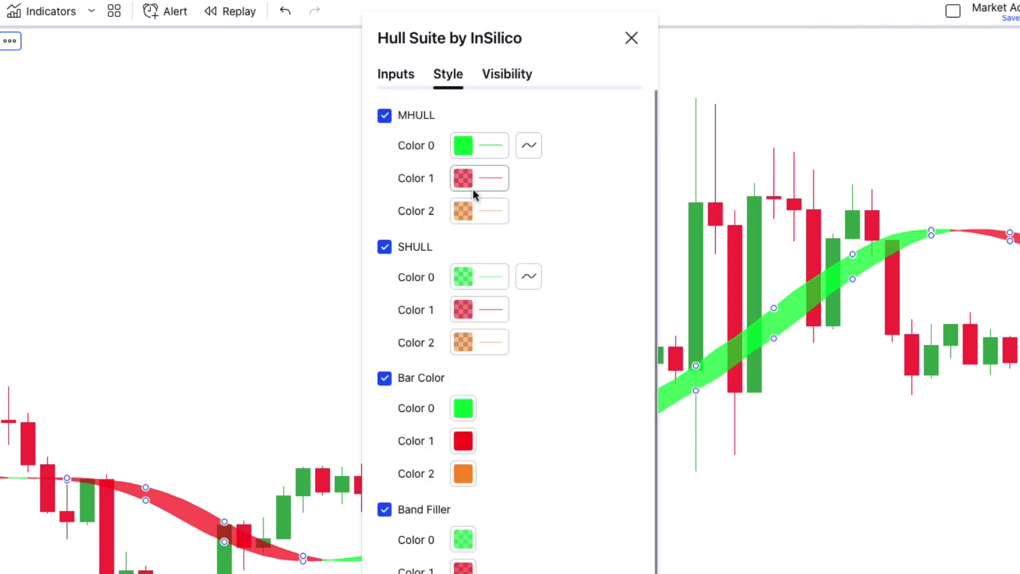
{"action": "left_click", "coordinate": [594, 173]}
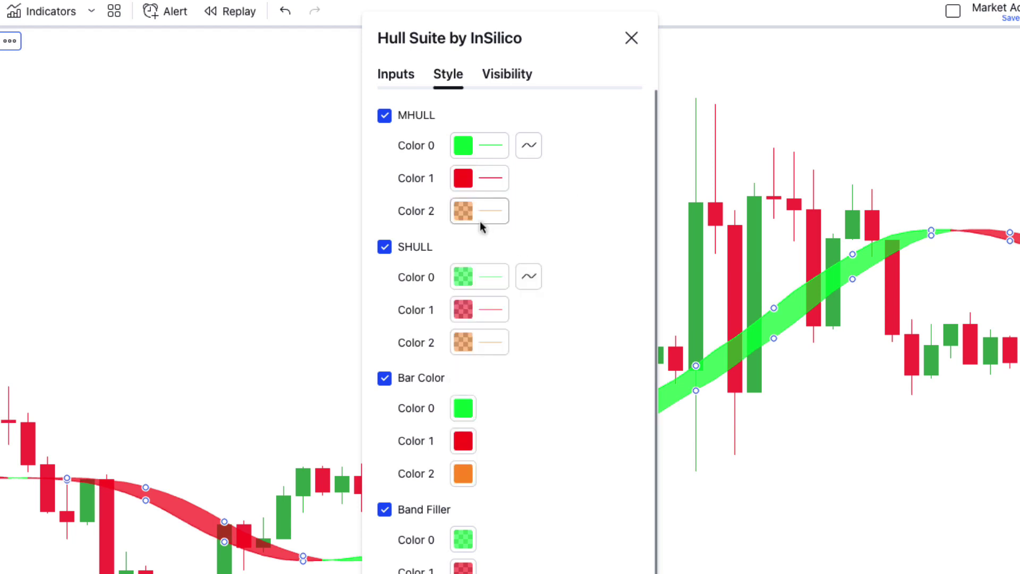
{"action": "left_click", "coordinate": [480, 211]}
{"action": "key", "text": "Escape"}
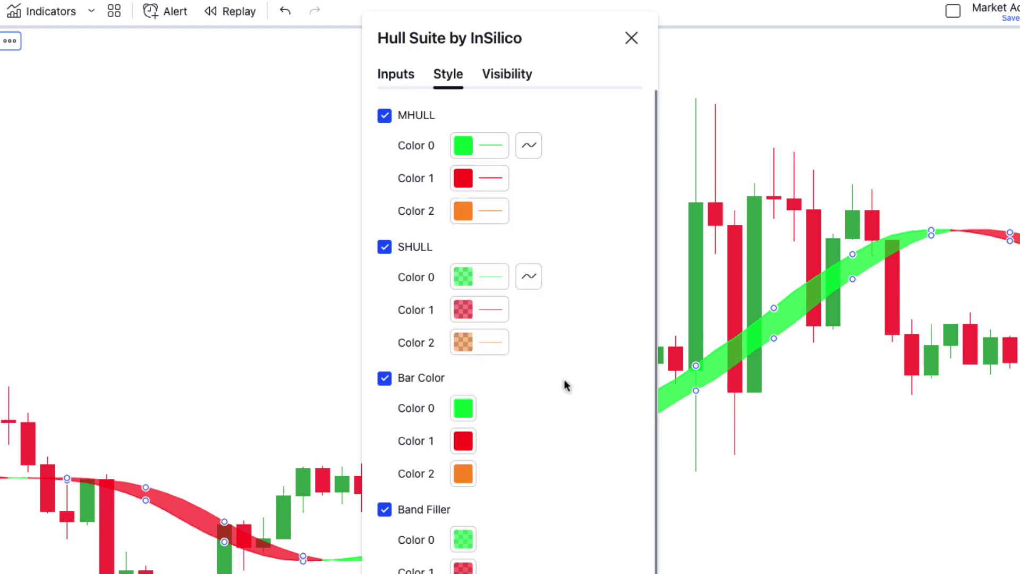
{"action": "left_click", "coordinate": [386, 381]}
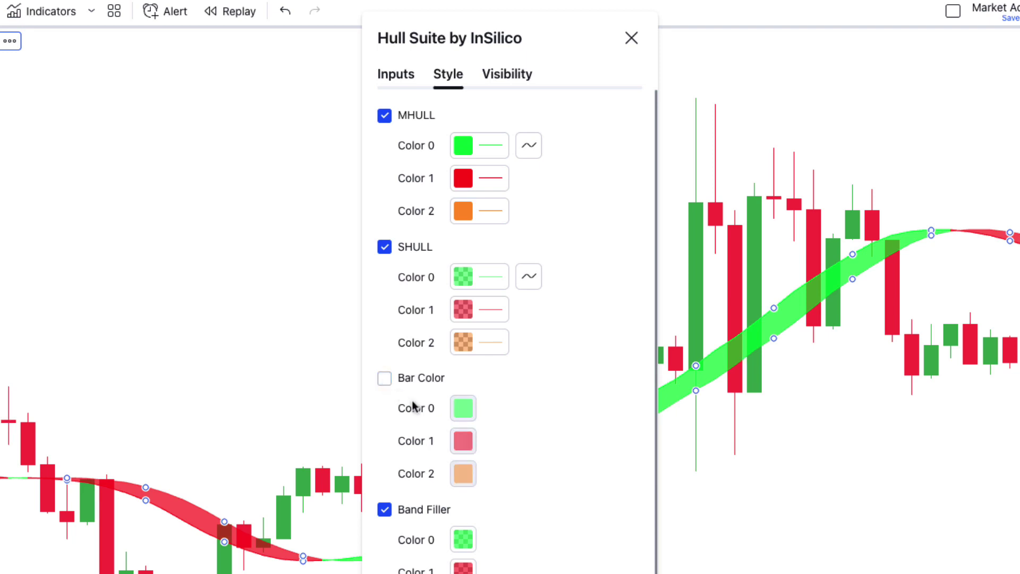
{"action": "scroll", "coordinate": [552, 372], "scroll_direction": "down", "scroll_amount": 1}
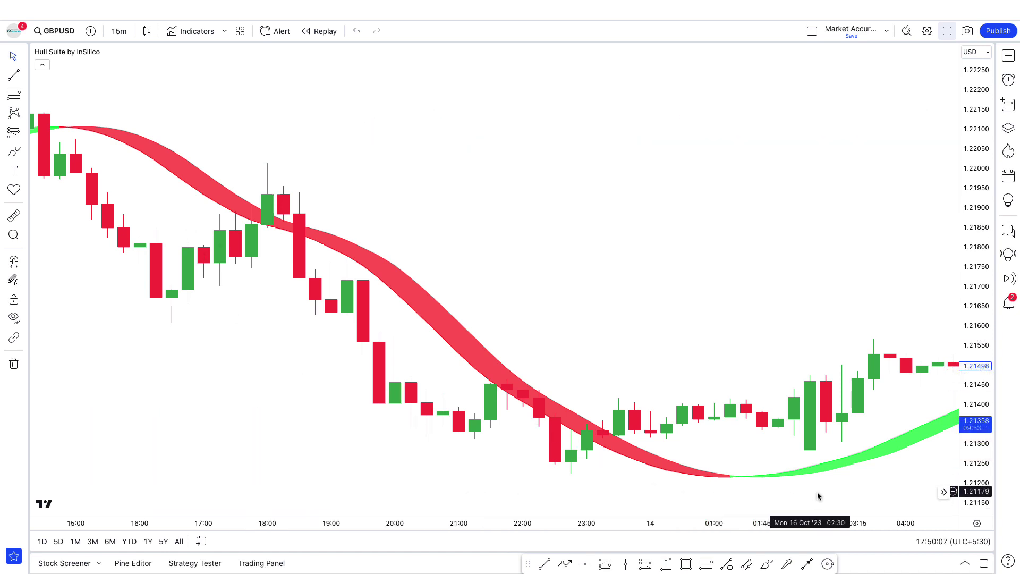
Pan and zoom the chart onto the 17 Oct GBPUSD candles showing the Hull Suite band
{"action": "scroll", "coordinate": [819, 496], "scroll_direction": "right", "scroll_amount": 10}
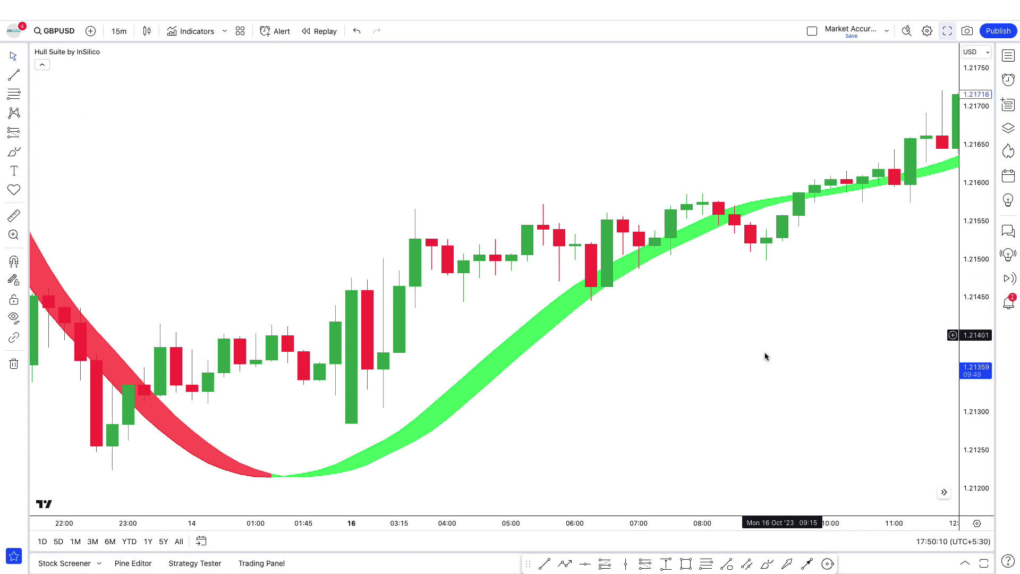
{"action": "left_click_drag", "start_coordinate": [766, 356], "coordinate": [447, 382]}
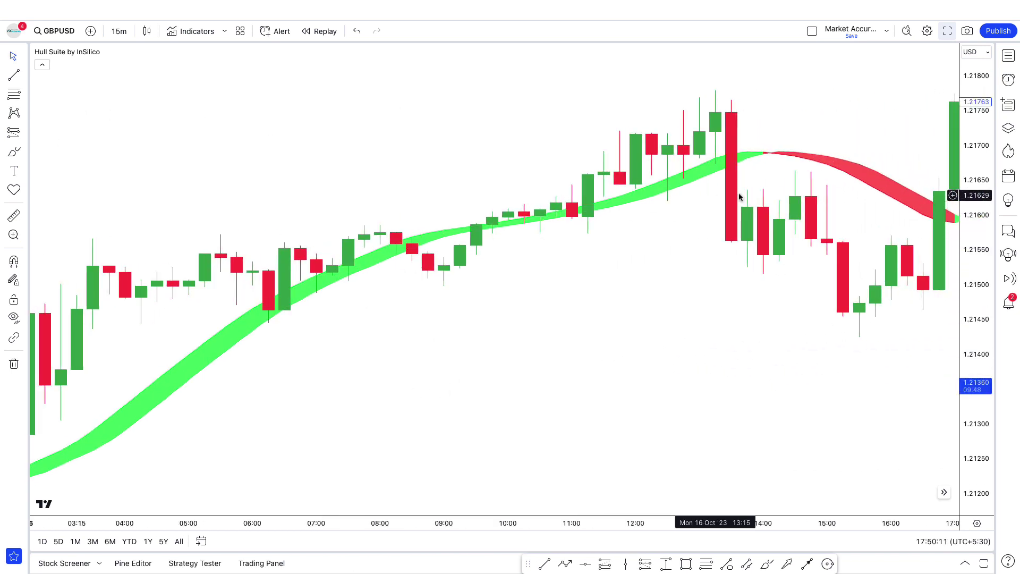
{"action": "left_click_drag", "start_coordinate": [776, 365], "coordinate": [563, 372]}
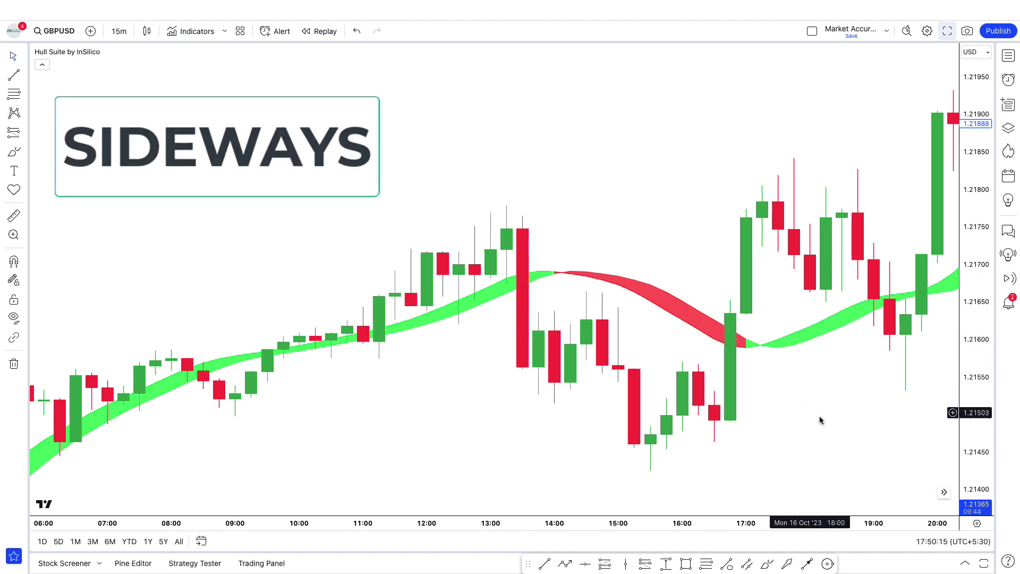
{"action": "left_click_drag", "start_coordinate": [820, 416], "coordinate": [738, 485]}
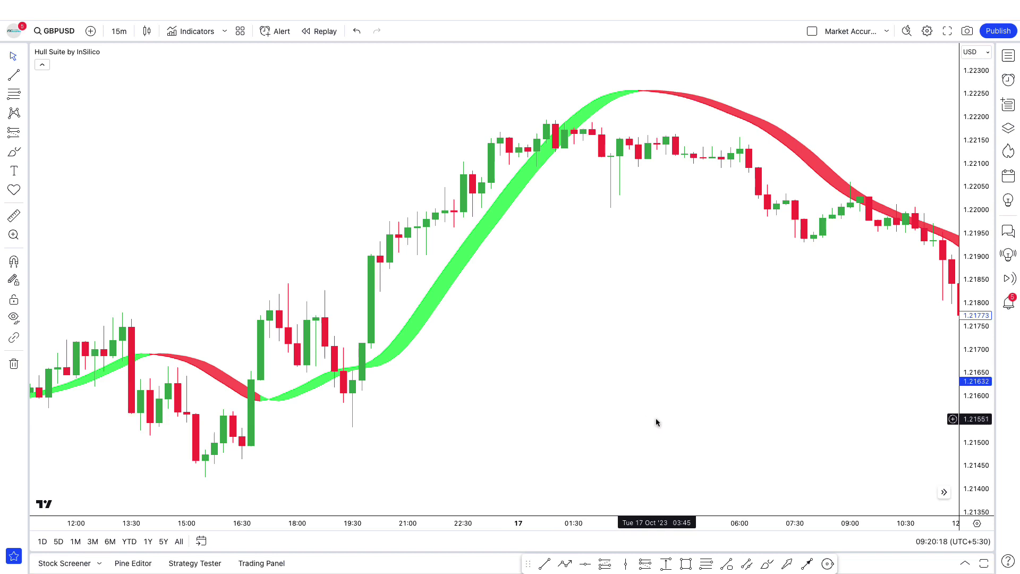
{"action": "left_click_drag", "start_coordinate": [645, 419], "coordinate": [599, 421]}
{"action": "scroll", "coordinate": [596, 420], "scroll_direction": "up", "scroll_amount": 3}
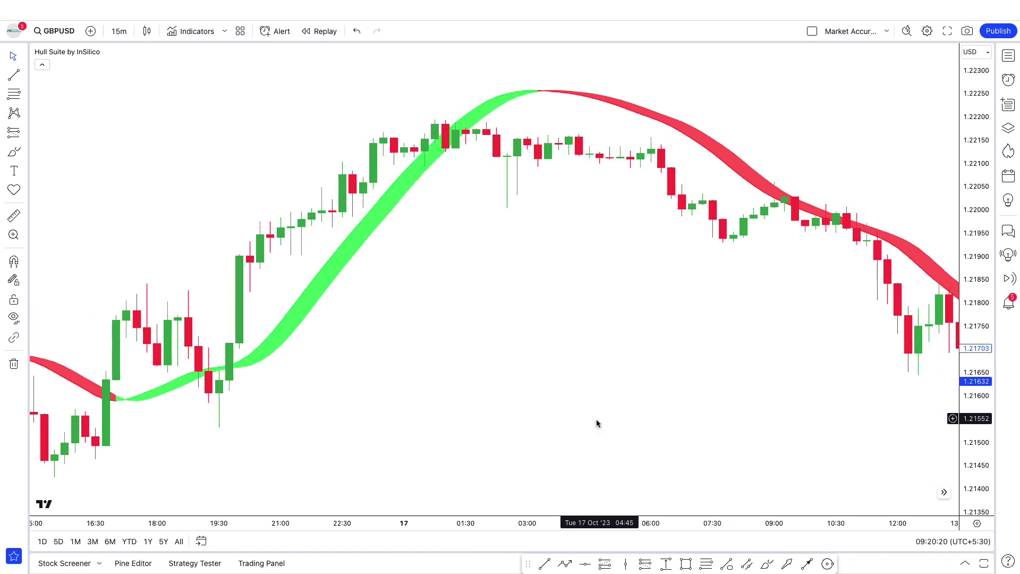
{"action": "scroll", "coordinate": [597, 419], "scroll_direction": "up", "scroll_amount": 1}
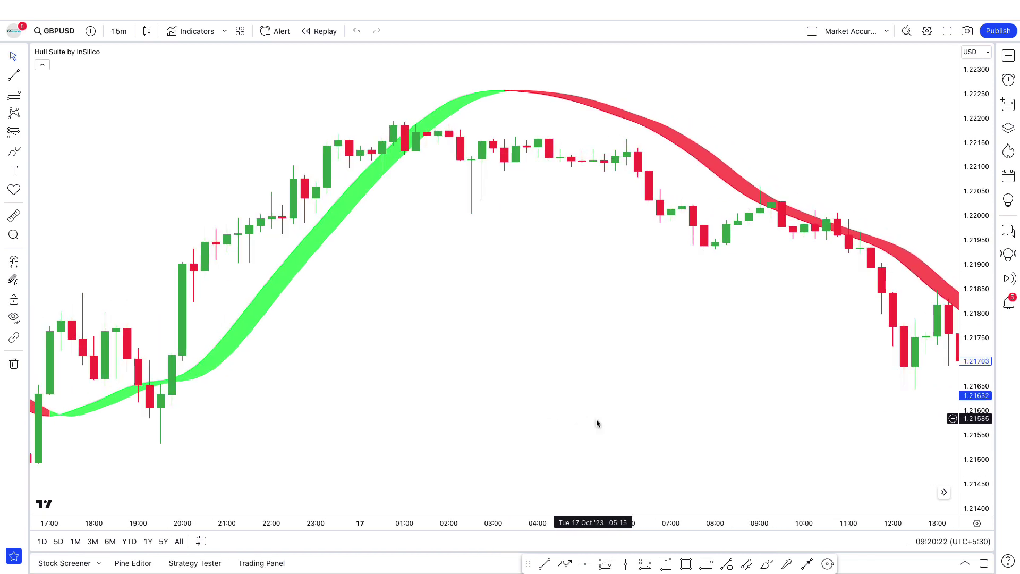
Add LazyBear's Absolute Strength Index Oscillator (ABSSIO_LB) as a pane below the price chart
{"action": "left_click", "coordinate": [197, 31]}
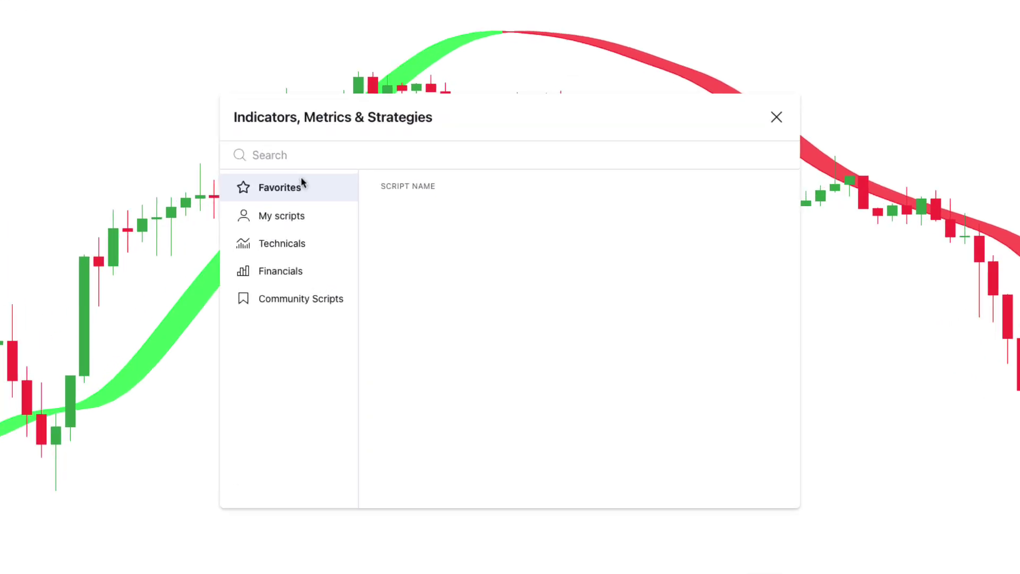
{"action": "type", "text": "Absolute Strength Index Oscillator"}
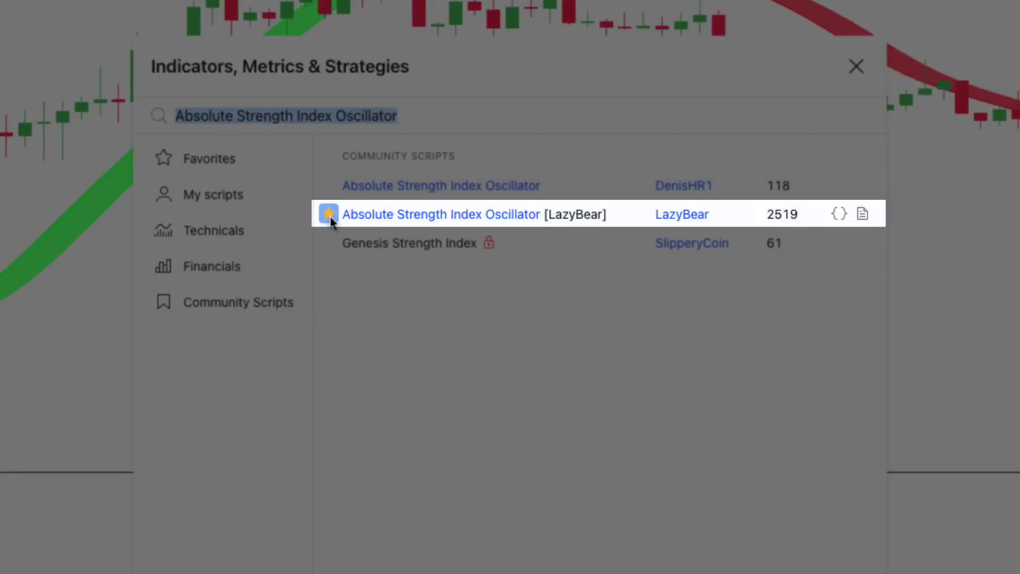
{"action": "left_click", "coordinate": [329, 213]}
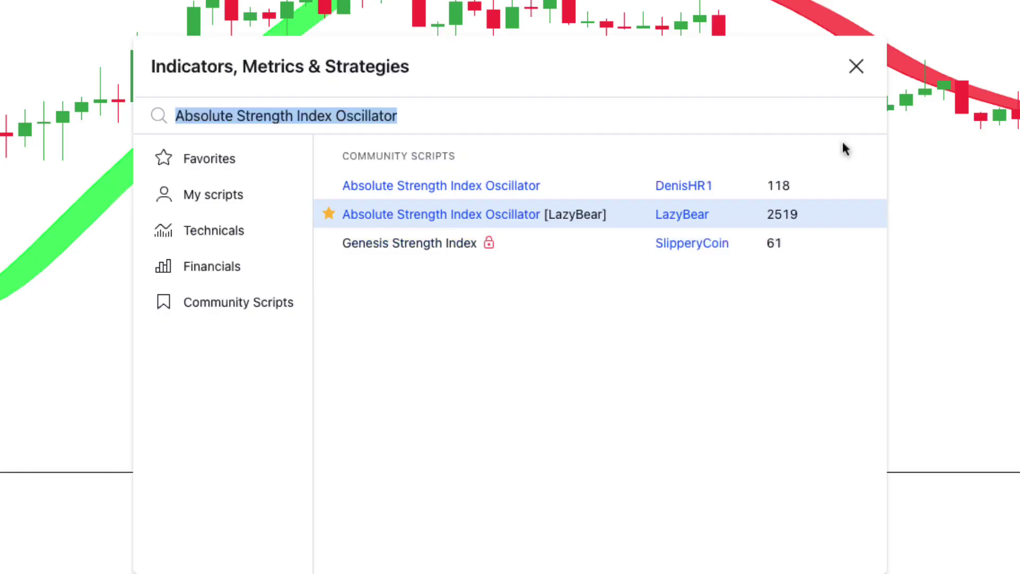
{"action": "left_click", "coordinate": [856, 66]}
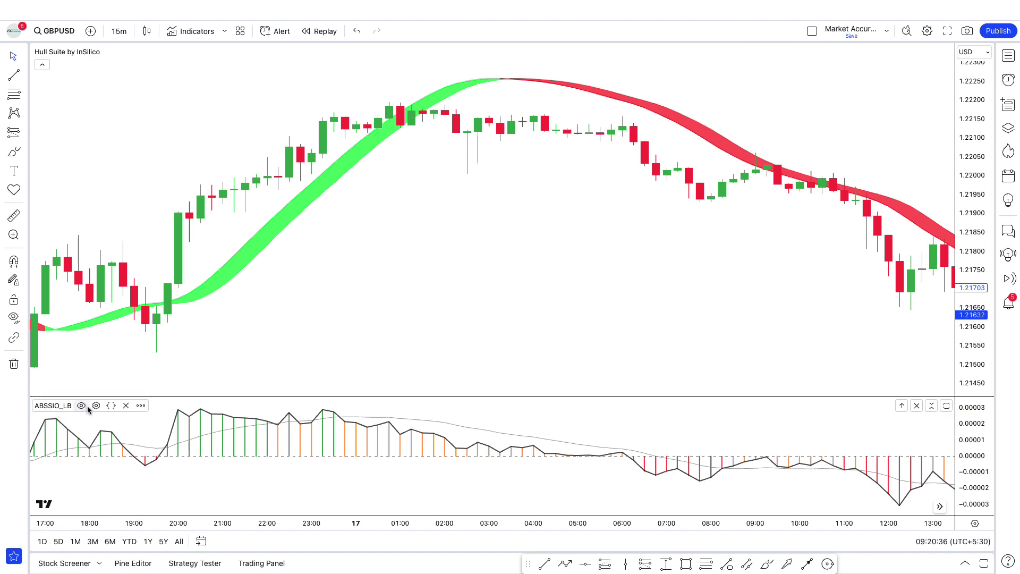
{"action": "left_click", "coordinate": [95, 406]}
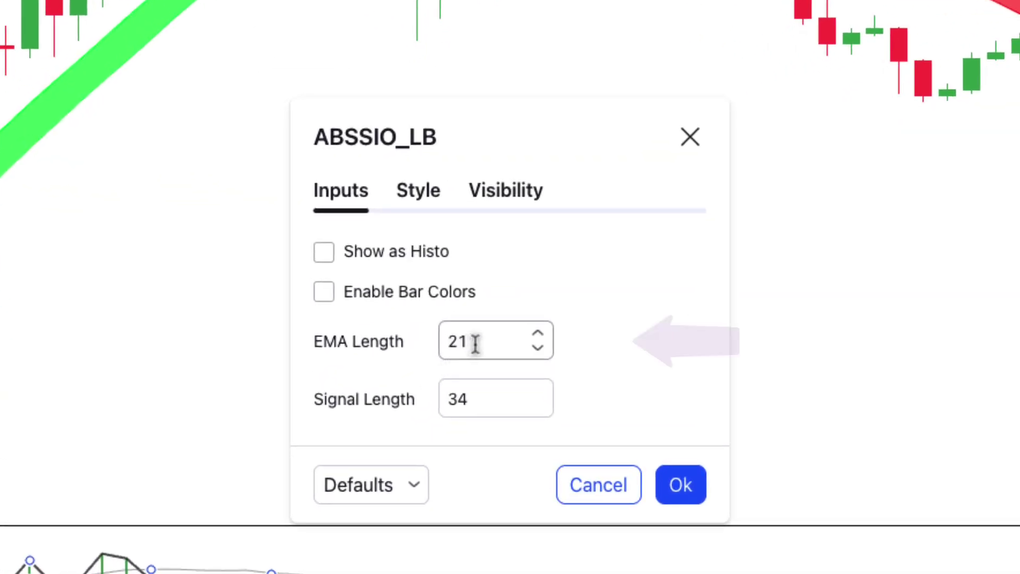
Set the ABSSIO EMA Length to 90 and Signal Length to 45
{"action": "left_click_drag", "start_coordinate": [476, 342], "coordinate": [445, 344]}
{"action": "type", "text": "90"}
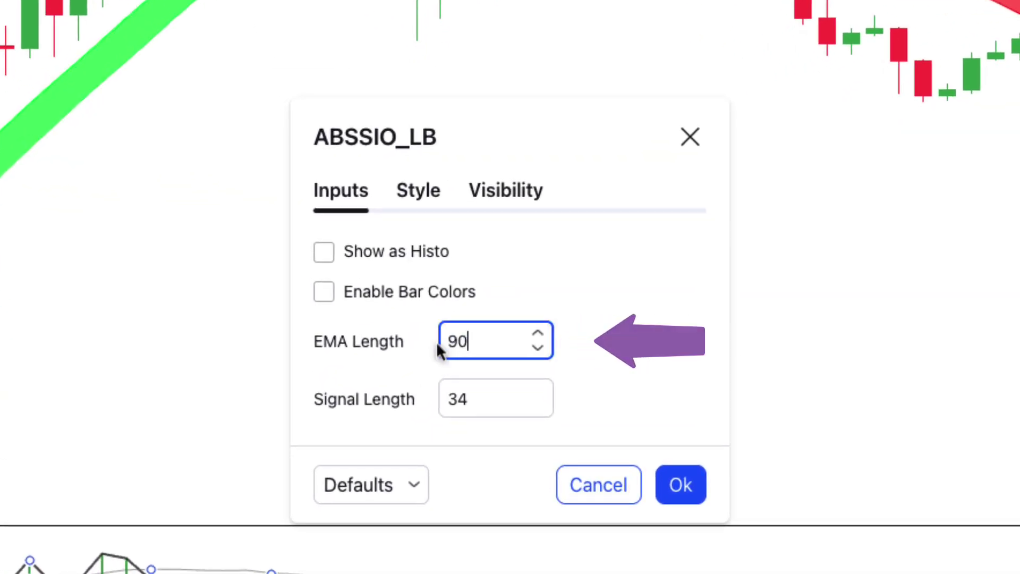
{"action": "key", "text": "Tab"}
{"action": "type", "text": "45"}
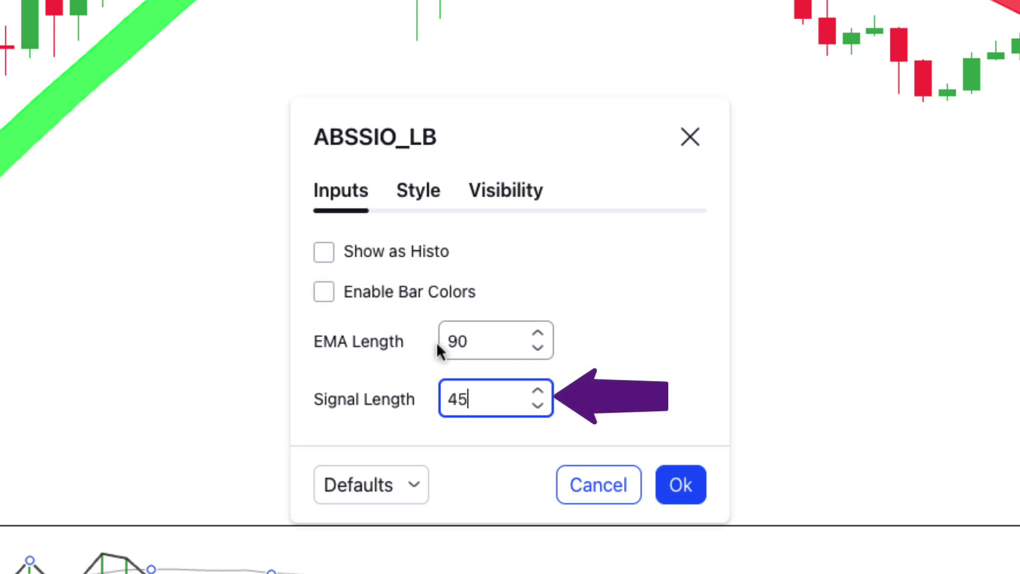
On the Style tab, draw ABSSIO as Columns, hide ABSSIO_Points and make the MA line green
{"action": "left_click", "coordinate": [418, 190]}
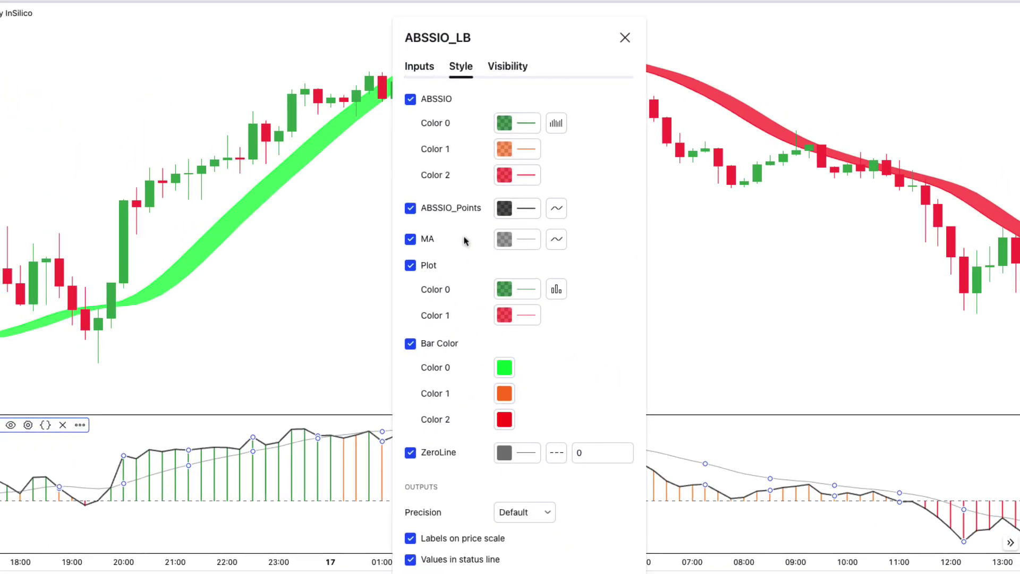
{"action": "left_click", "coordinate": [506, 130]}
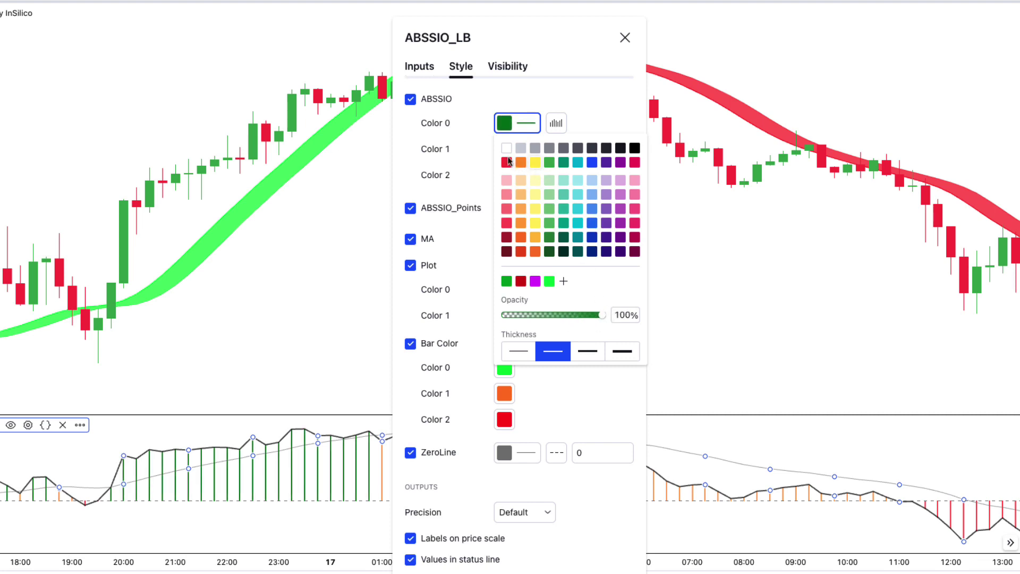
{"action": "left_click", "coordinate": [488, 145]}
{"action": "left_click", "coordinate": [505, 149]}
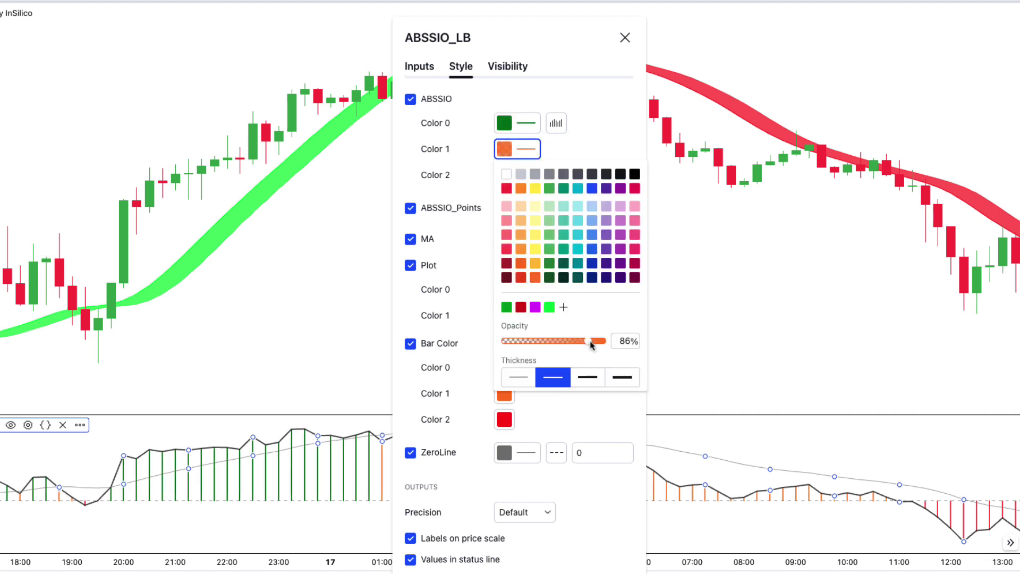
{"action": "left_click", "coordinate": [478, 169]}
{"action": "left_click", "coordinate": [505, 175]}
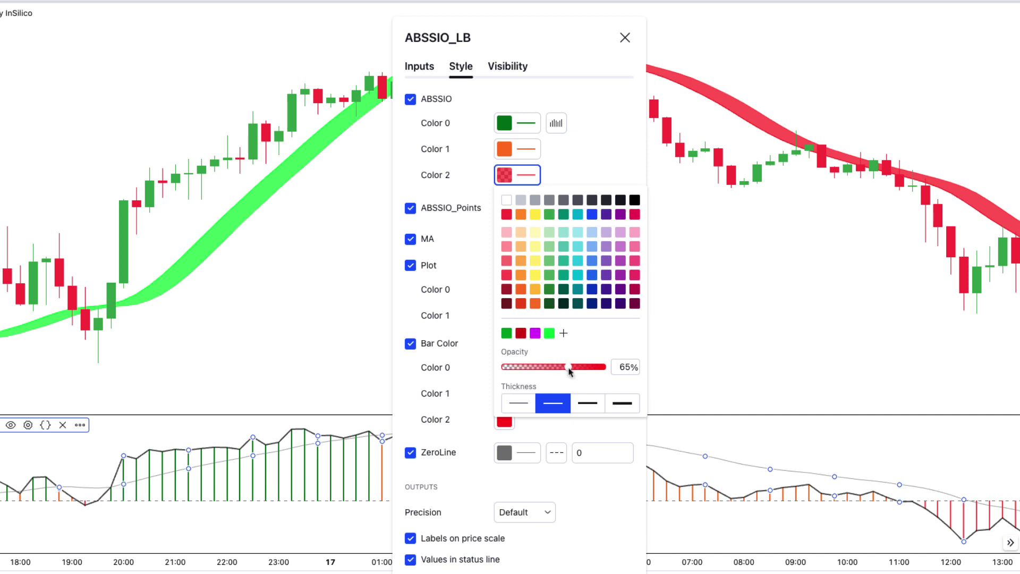
{"action": "left_click", "coordinate": [491, 179]}
{"action": "left_click", "coordinate": [556, 123]}
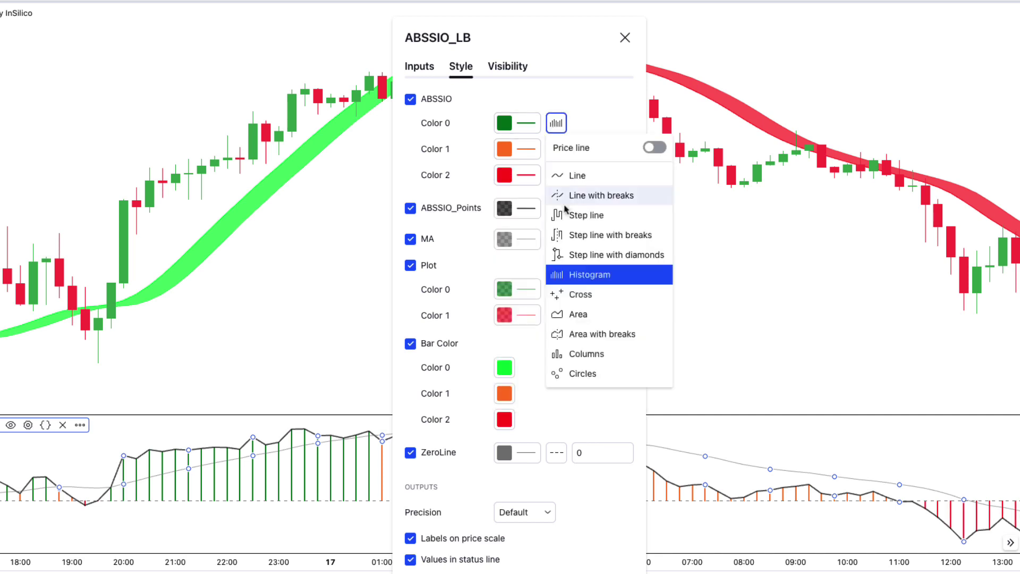
{"action": "left_click", "coordinate": [587, 354]}
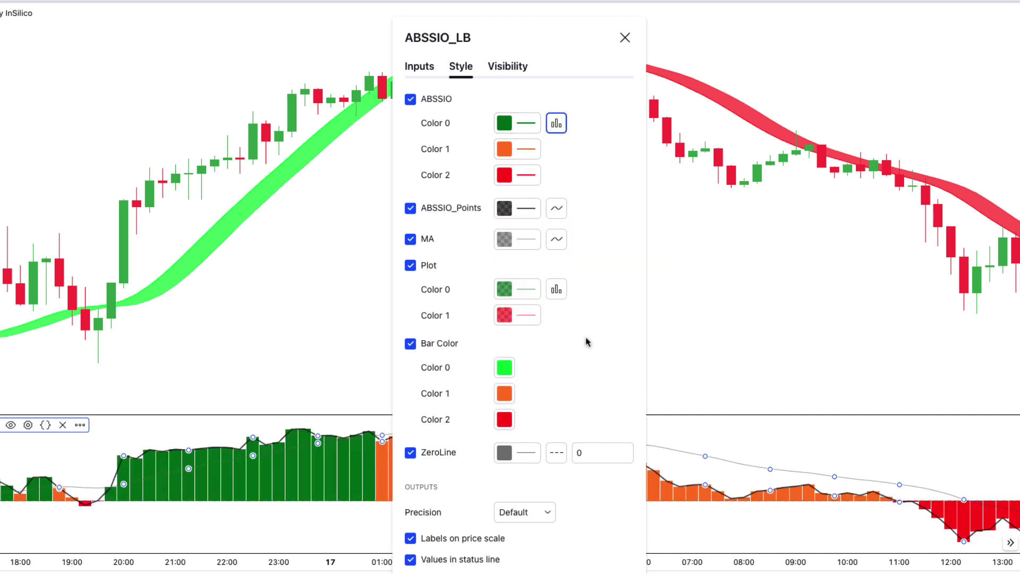
{"action": "left_click", "coordinate": [410, 208]}
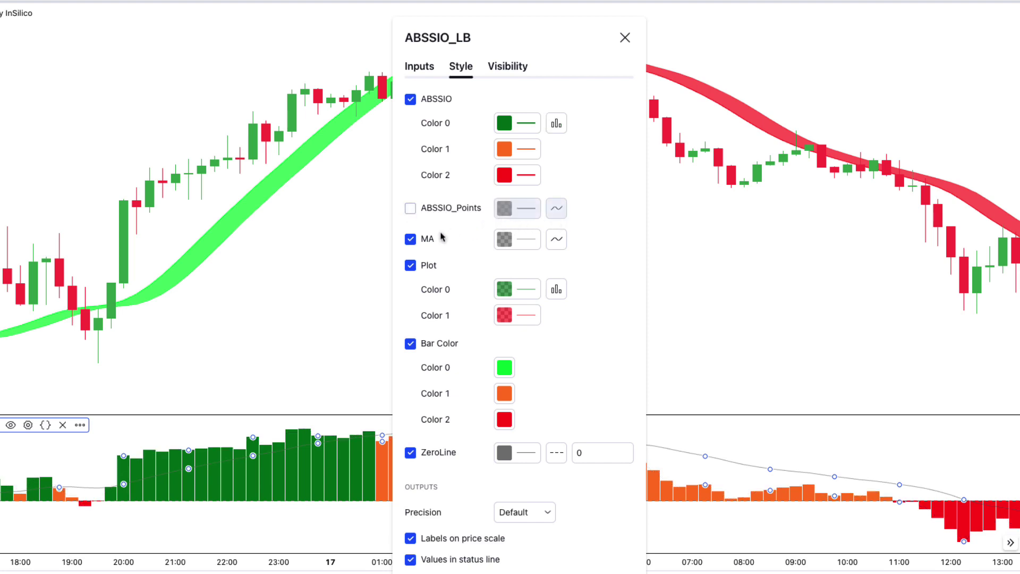
{"action": "left_click", "coordinate": [517, 244]}
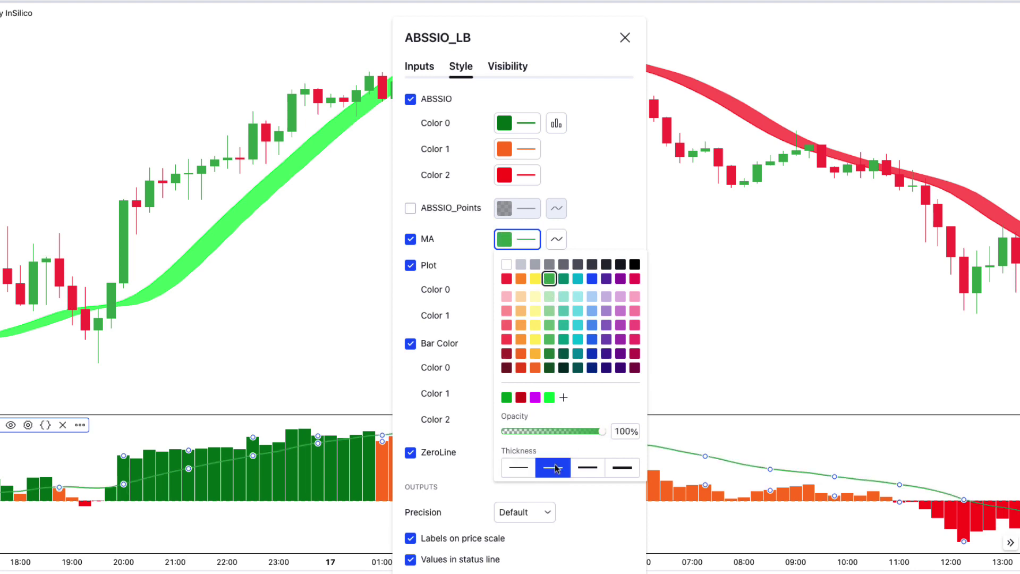
{"action": "left_click", "coordinate": [589, 242]}
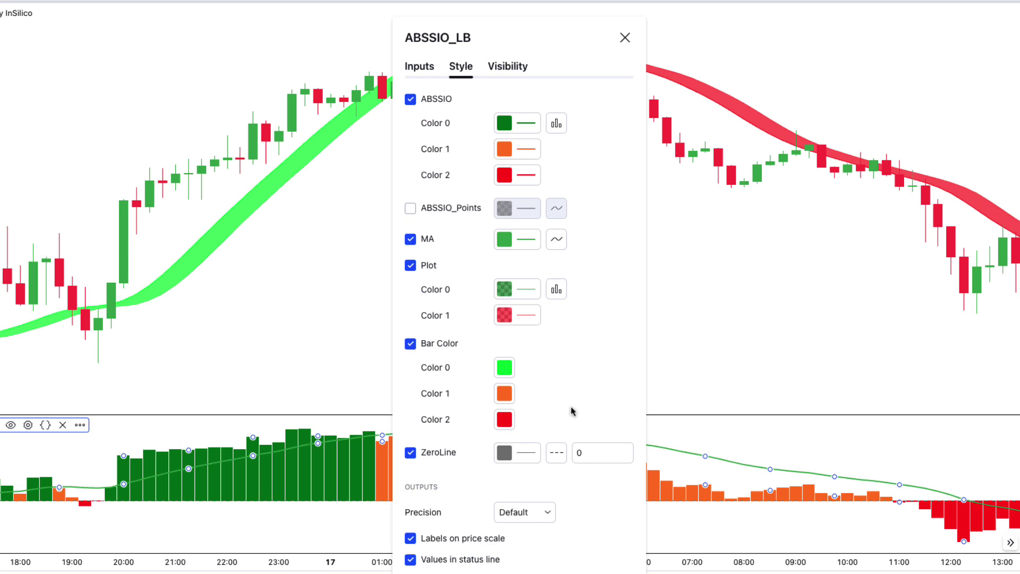
Confirm the ABSSIO_LB settings, review the oscillator pane, then restore it beneath the price chart
{"action": "left_click", "coordinate": [605, 557]}
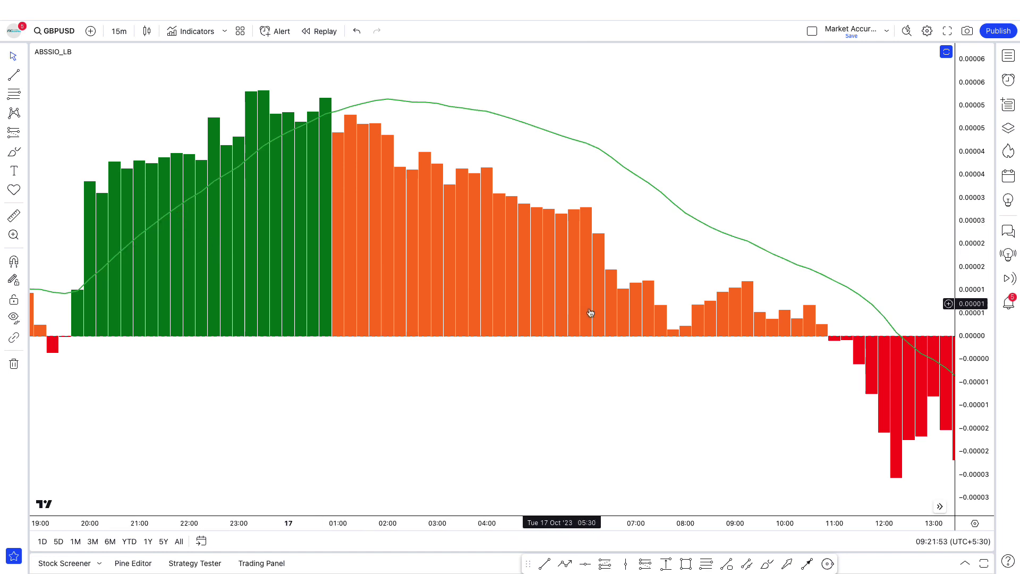
{"action": "left_click_drag", "start_coordinate": [745, 401], "coordinate": [520, 387]}
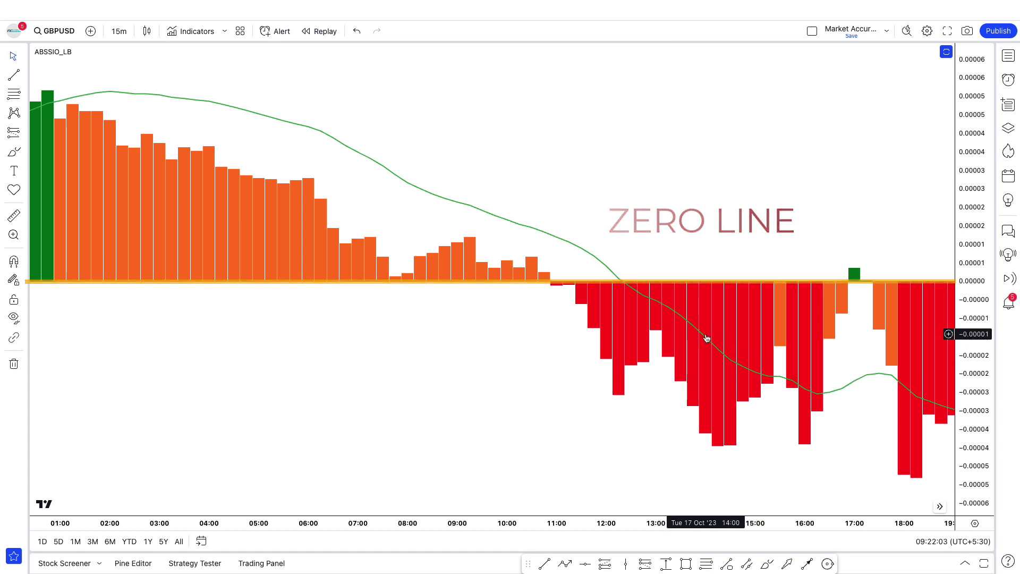
{"action": "scroll", "coordinate": [715, 336], "scroll_direction": "right", "scroll_amount": 3}
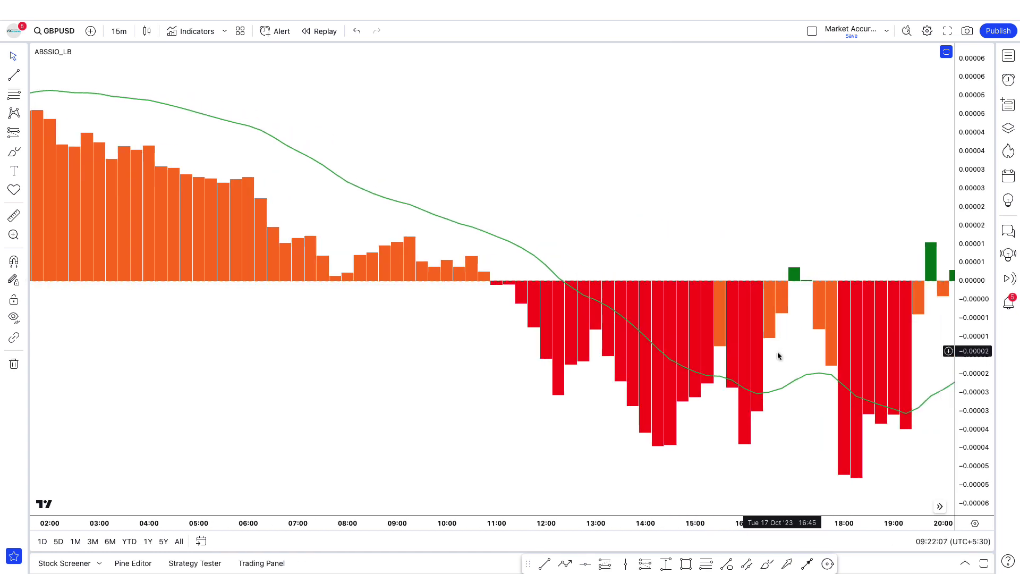
{"action": "double_click", "coordinate": [539, 358]}
{"action": "left_click_drag", "start_coordinate": [428, 326], "coordinate": [696, 333]}
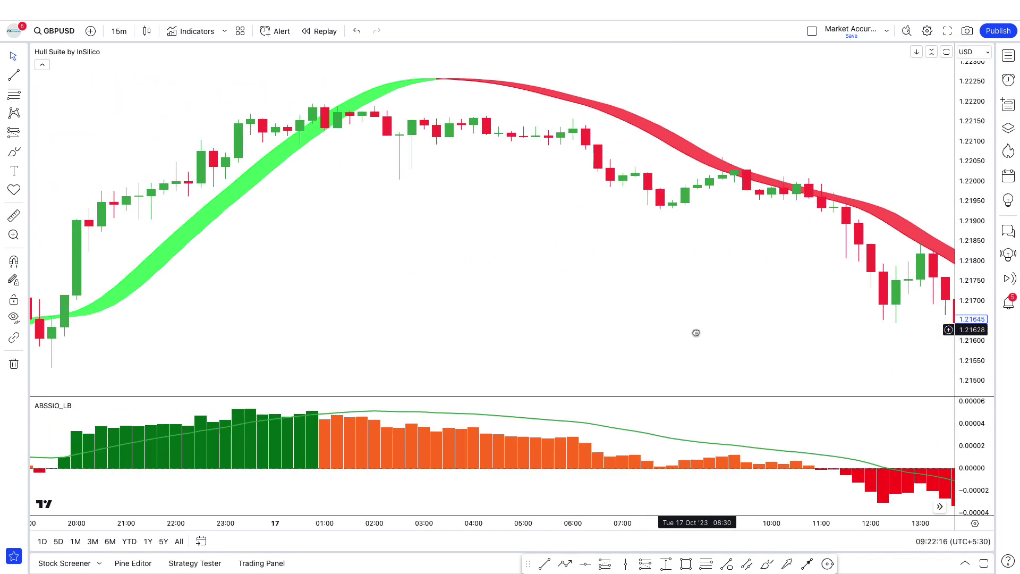
Place a long position at the 16 Oct 20:00 candle, raise its target and stretch it across later candles
{"action": "left_click_drag", "start_coordinate": [424, 328], "coordinate": [535, 335]}
{"action": "scroll", "coordinate": [540, 333], "scroll_direction": "up", "scroll_amount": 3}
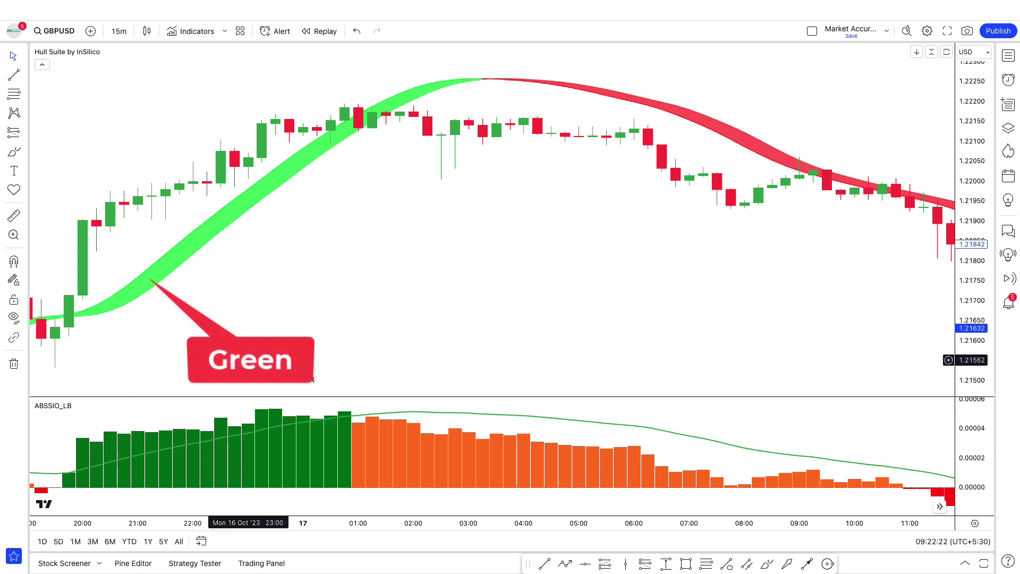
{"action": "left_click", "coordinate": [607, 565]}
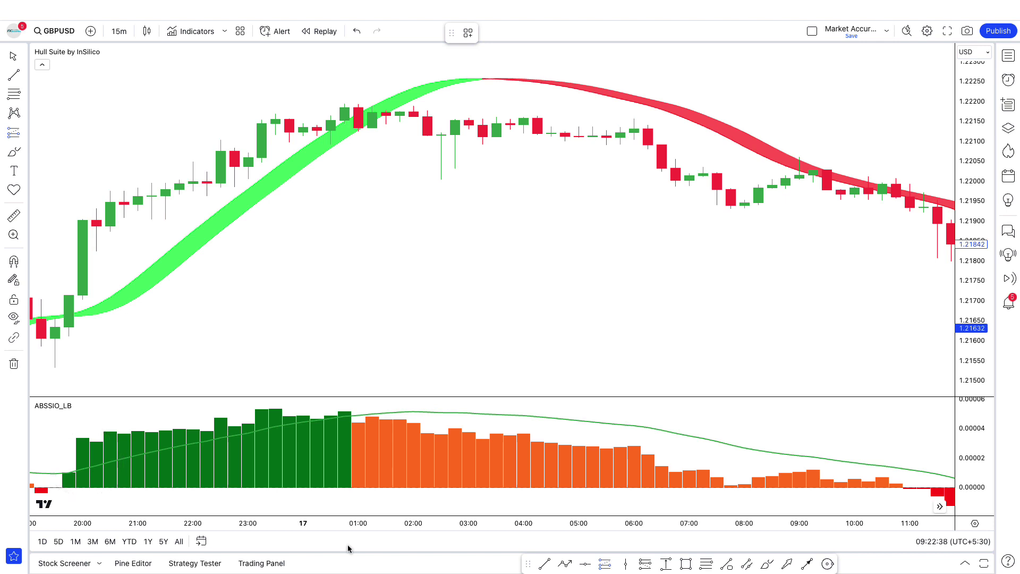
{"action": "left_click", "coordinate": [90, 227]}
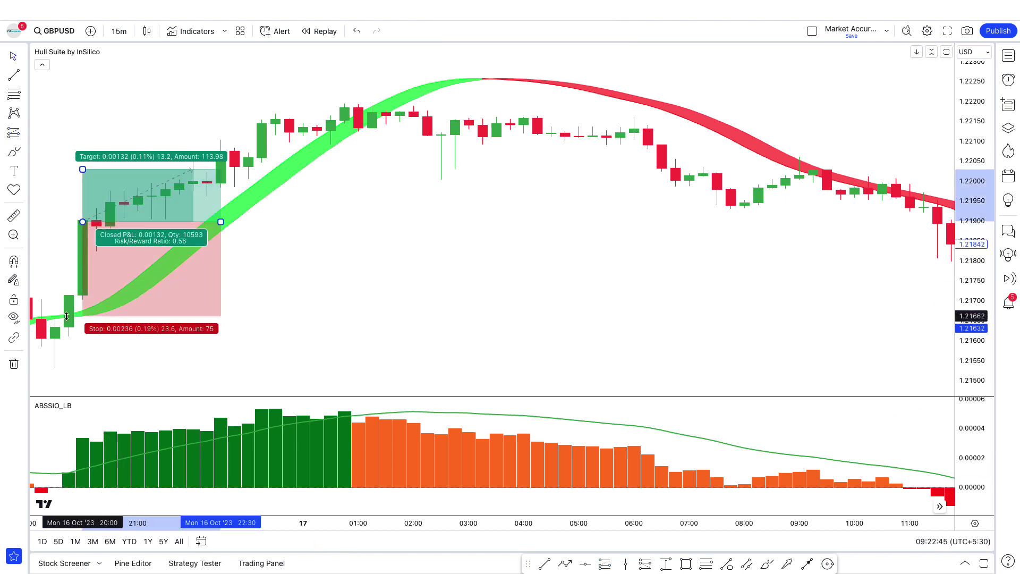
{"action": "left_click_drag", "start_coordinate": [82, 150], "coordinate": [83, 103]}
{"action": "left_click_drag", "start_coordinate": [223, 221], "coordinate": [374, 210]}
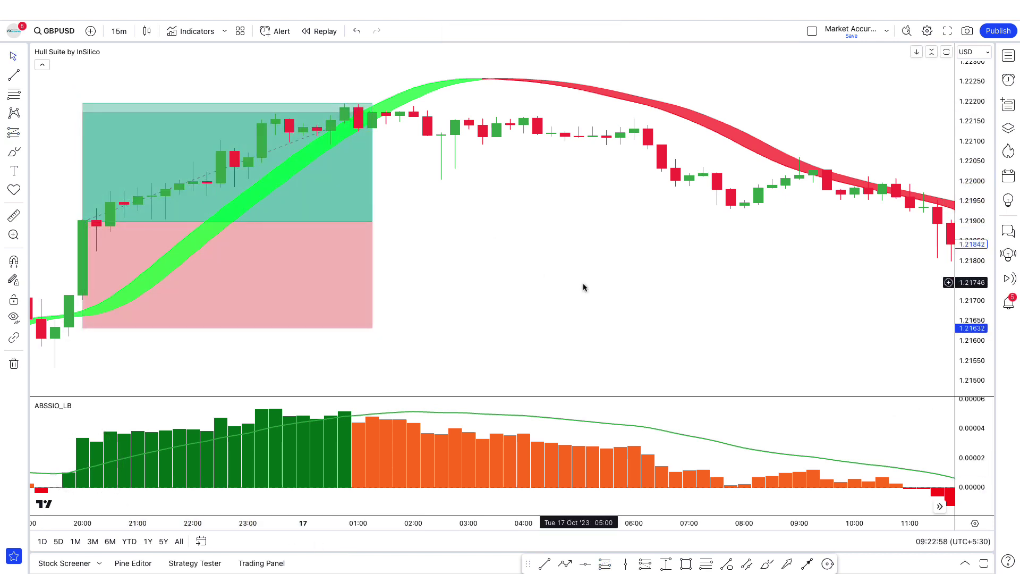
{"action": "left_click_drag", "start_coordinate": [583, 287], "coordinate": [376, 275]}
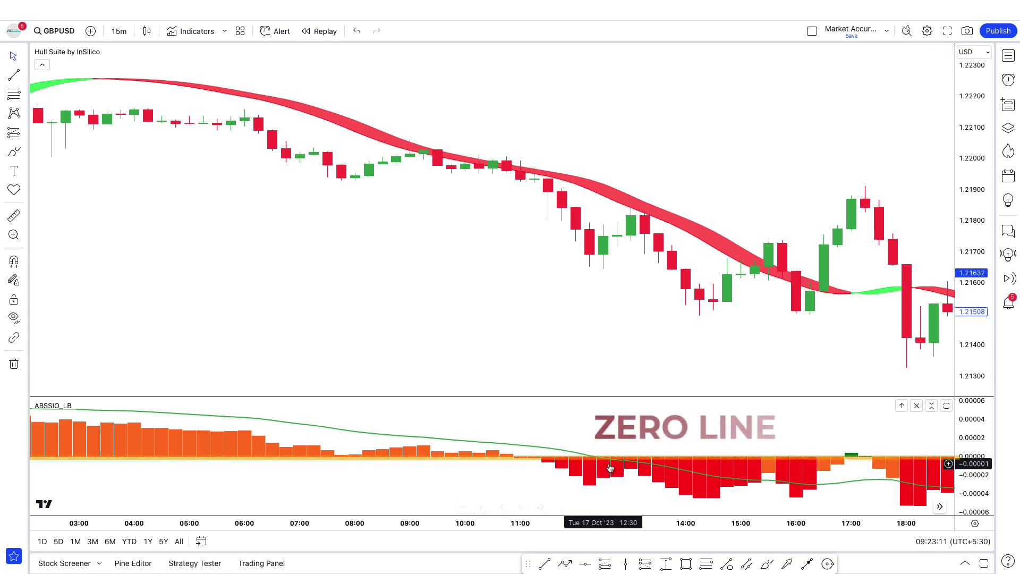
Mark 12:30 with a vertical line and add a 12:45 short position targeting 1.21457, extended to about 17:45
{"action": "left_click", "coordinate": [625, 563]}
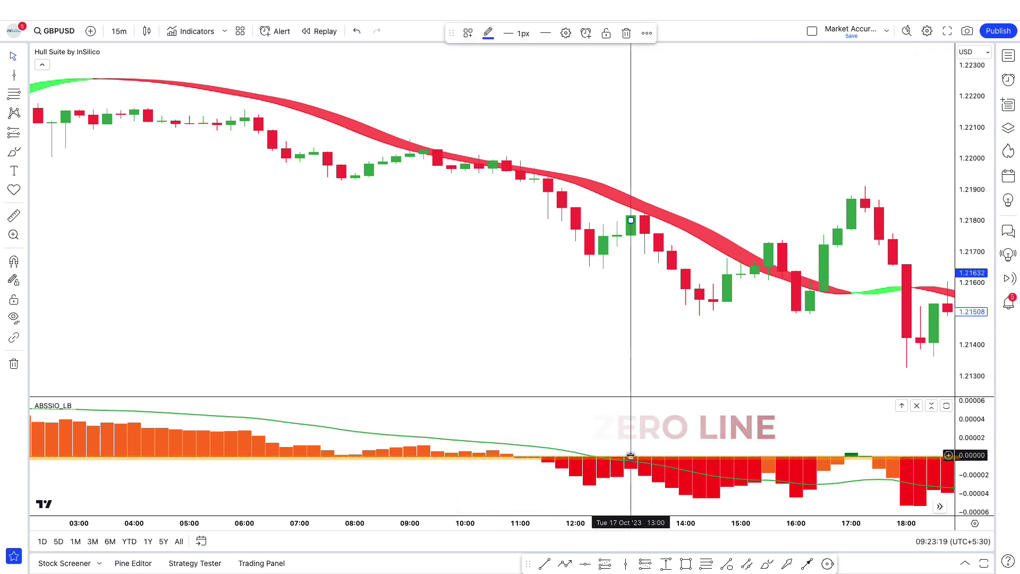
{"action": "left_click", "coordinate": [604, 457]}
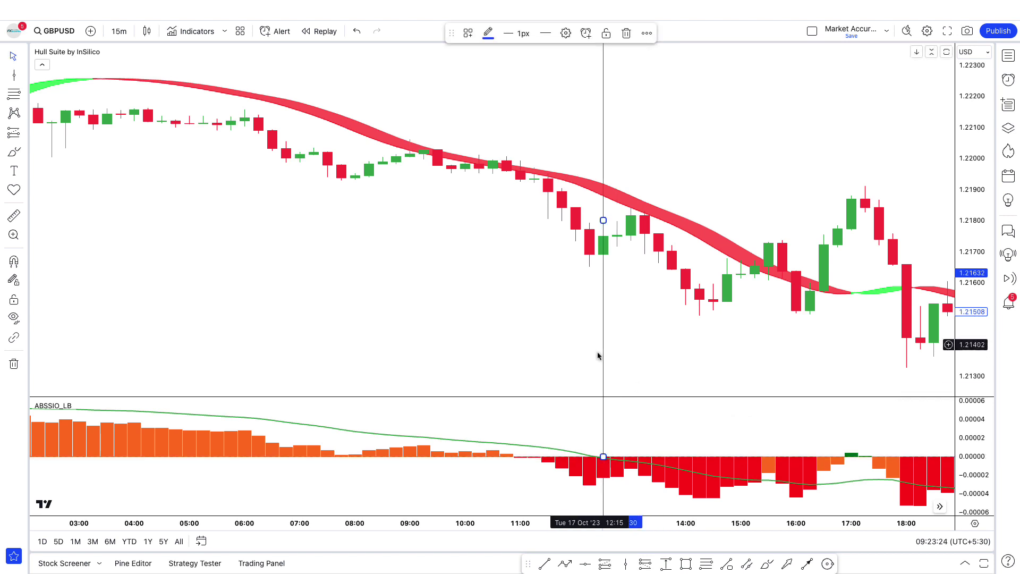
{"action": "left_click", "coordinate": [664, 565]}
{"action": "left_click", "coordinate": [617, 236]}
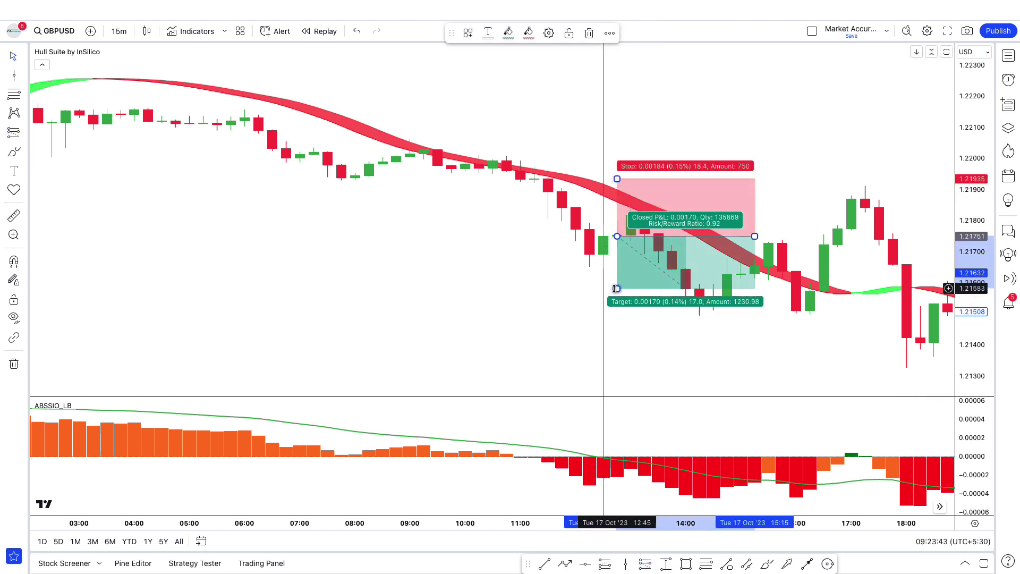
{"action": "left_click_drag", "start_coordinate": [616, 288], "coordinate": [617, 327]}
{"action": "left_click_drag", "start_coordinate": [755, 236], "coordinate": [905, 243]}
{"action": "left_click", "coordinate": [747, 358]}
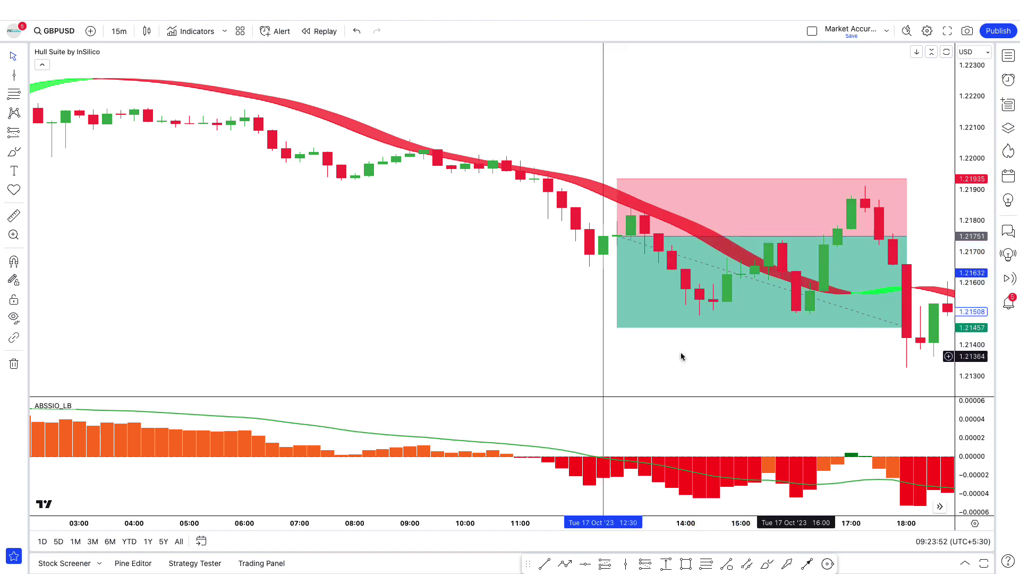
{"action": "left_click_drag", "start_coordinate": [553, 329], "coordinate": [470, 323]}
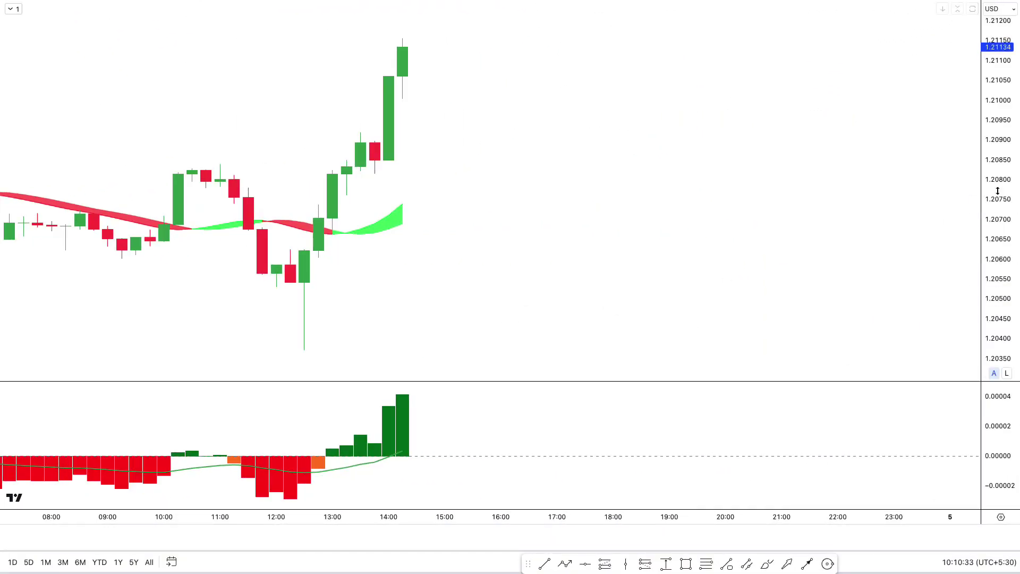
Place a long position at the latest candle, setting its stop below entry and raising the profit target
{"action": "left_click_drag", "start_coordinate": [839, 180], "coordinate": [749, 221]}
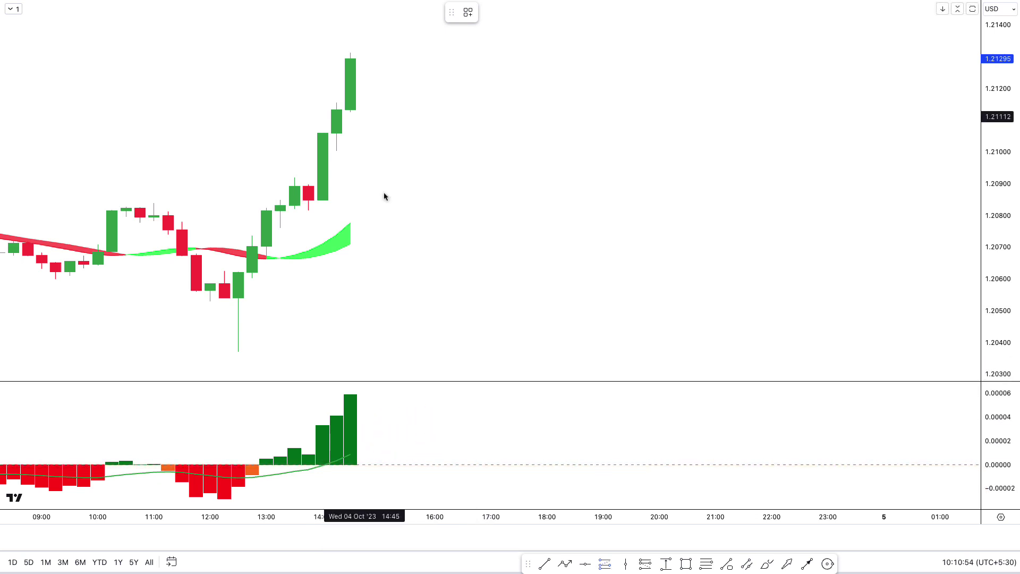
{"action": "left_click", "coordinate": [353, 64]}
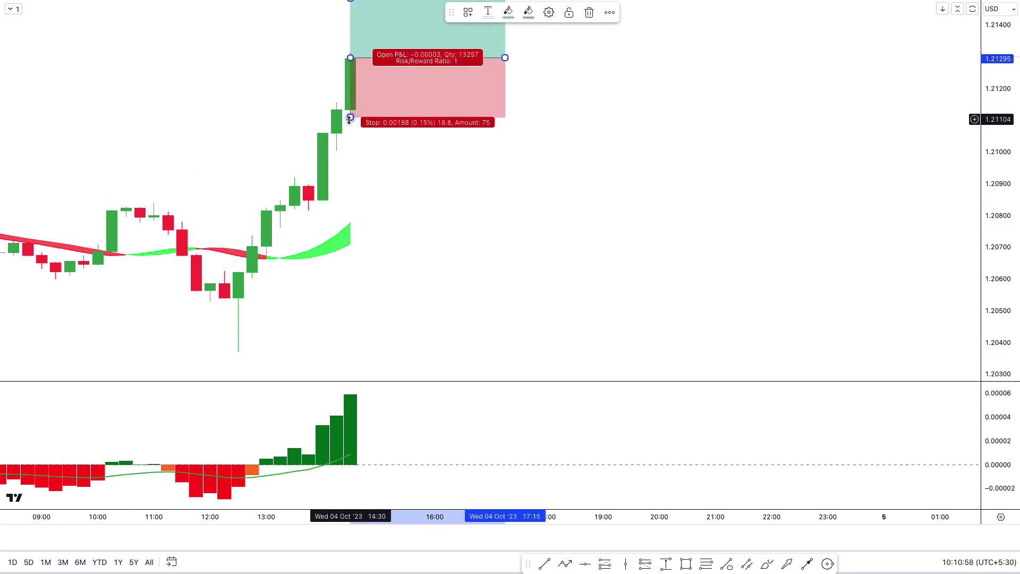
{"action": "left_click_drag", "start_coordinate": [349, 119], "coordinate": [351, 198]}
{"action": "left_click_drag", "start_coordinate": [984, 154], "coordinate": [984, 239]}
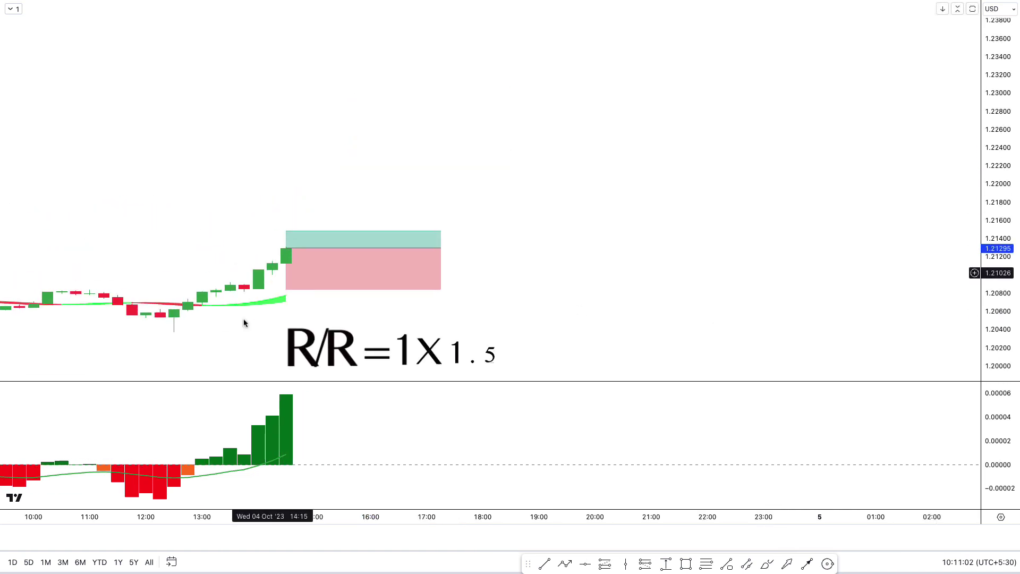
{"action": "left_click_drag", "start_coordinate": [286, 231], "coordinate": [288, 186]}
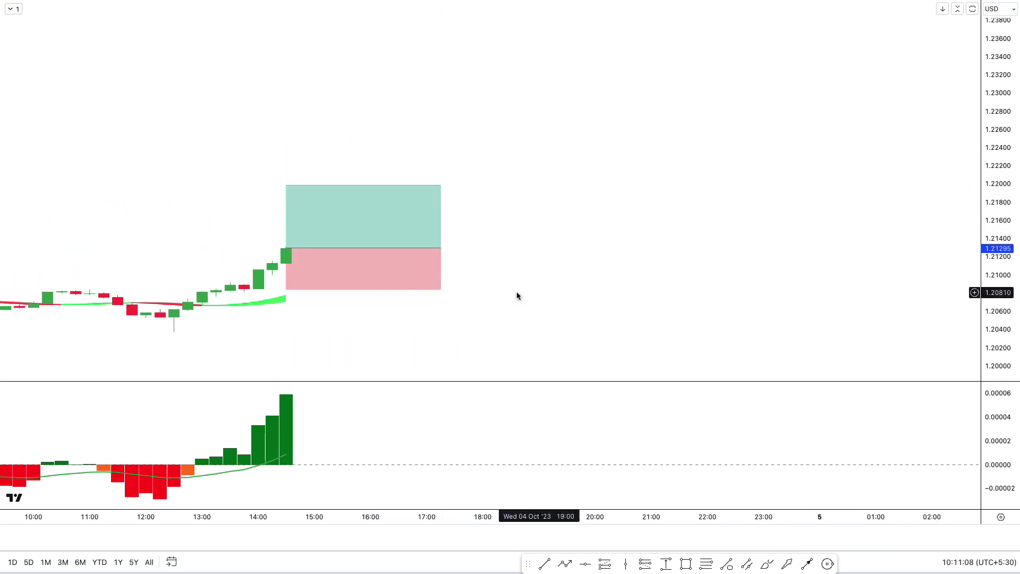
{"action": "left_click", "coordinate": [474, 547]}
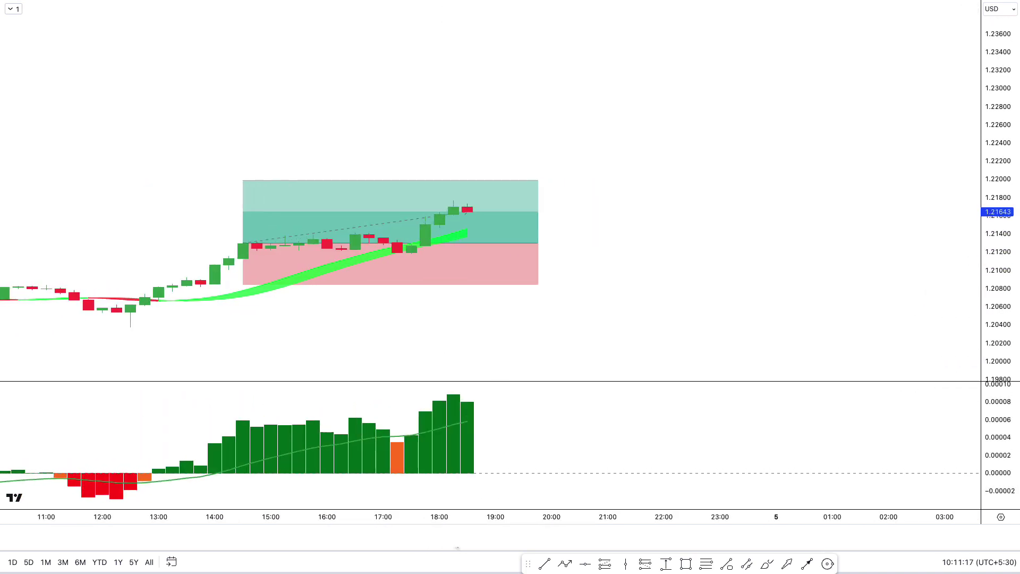
Extend the long trade further in time until the target is reached, then check its result
{"action": "left_click_drag", "start_coordinate": [482, 243], "coordinate": [636, 242]}
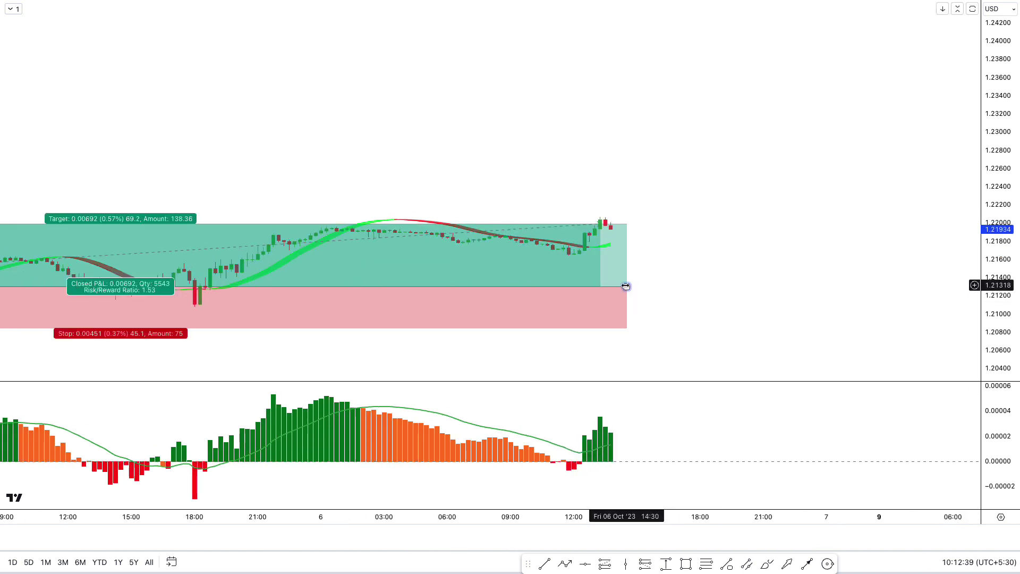
{"action": "left_click", "coordinate": [600, 287]}
{"action": "left_click", "coordinate": [636, 305]}
{"action": "scroll", "coordinate": [636, 305], "scroll_direction": "up", "scroll_amount": 5}
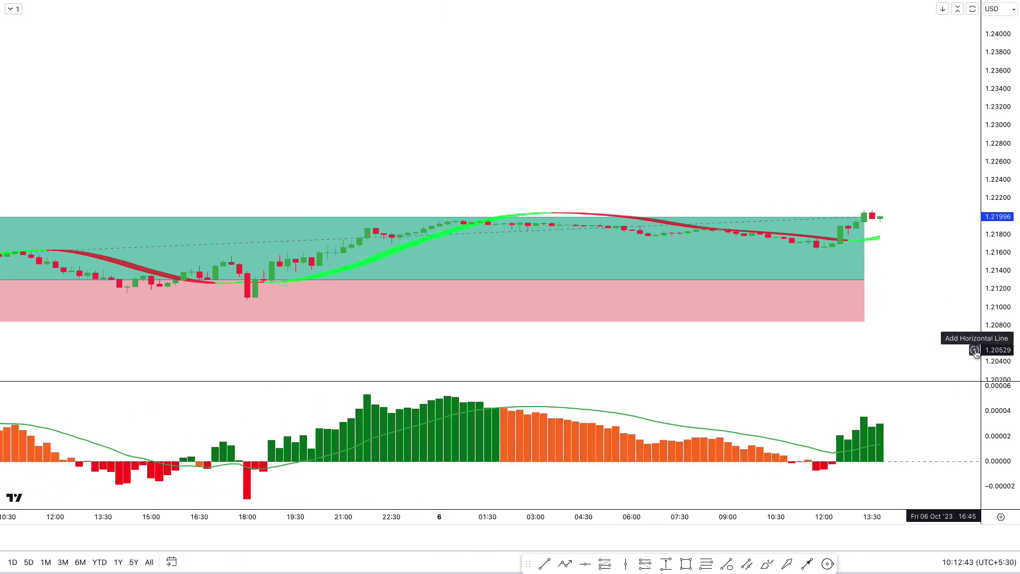
{"action": "scroll", "coordinate": [951, 353], "scroll_direction": "down", "scroll_amount": 3}
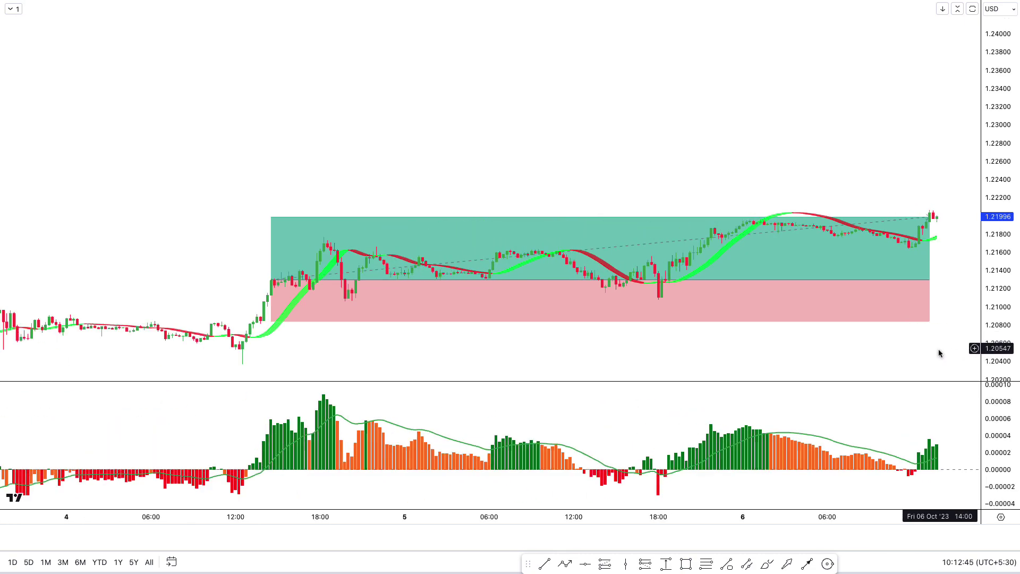
{"action": "scroll", "coordinate": [939, 354], "scroll_direction": "up", "scroll_amount": 5}
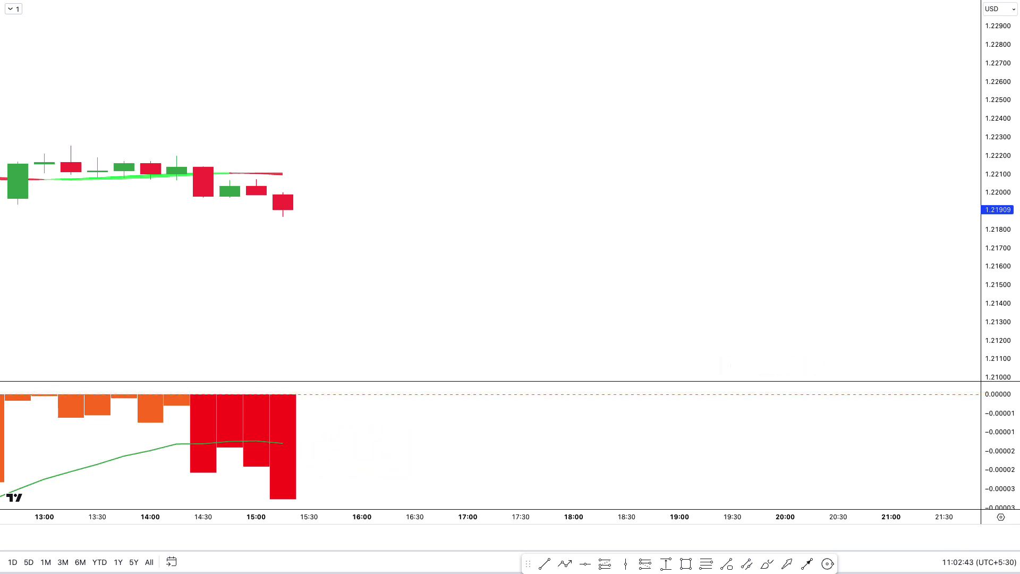
Place a short position at the last bar with stop at 1.22198 and target at 1.21460
{"action": "left_click", "coordinate": [316, 237]}
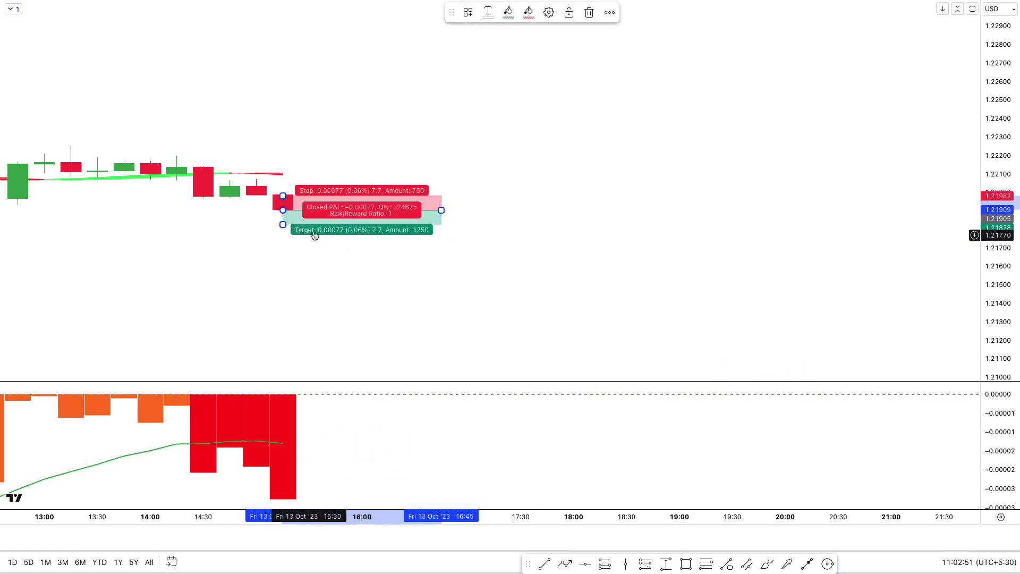
{"action": "left_click_drag", "start_coordinate": [283, 196], "coordinate": [269, 155]}
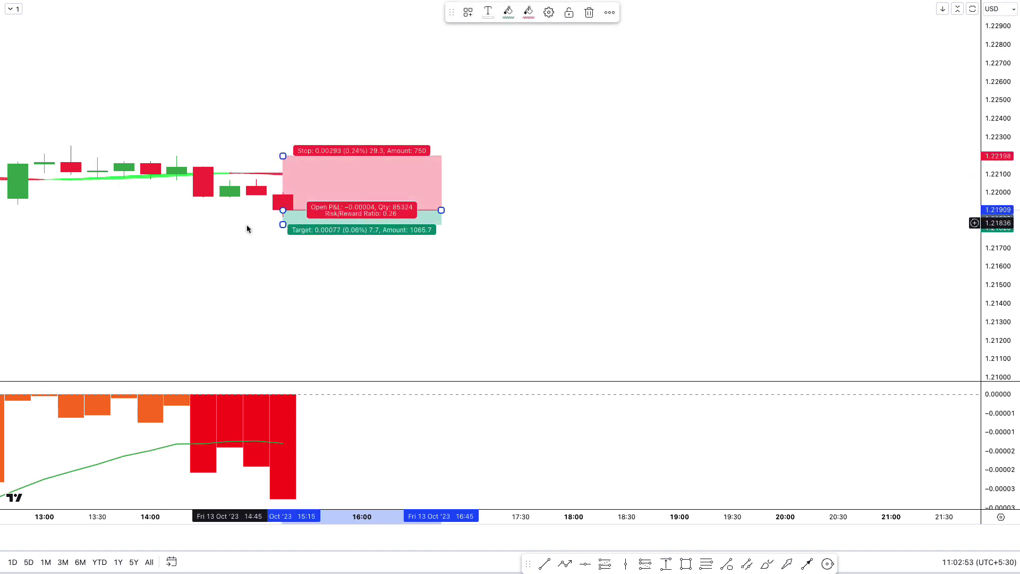
{"action": "left_click_drag", "start_coordinate": [282, 225], "coordinate": [284, 292]}
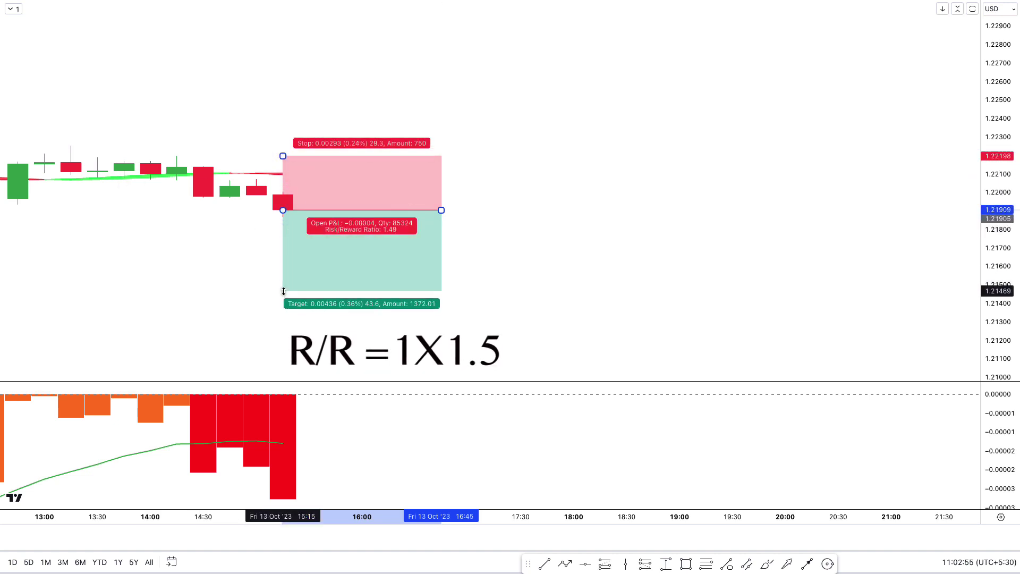
{"action": "left_click", "coordinate": [591, 287]}
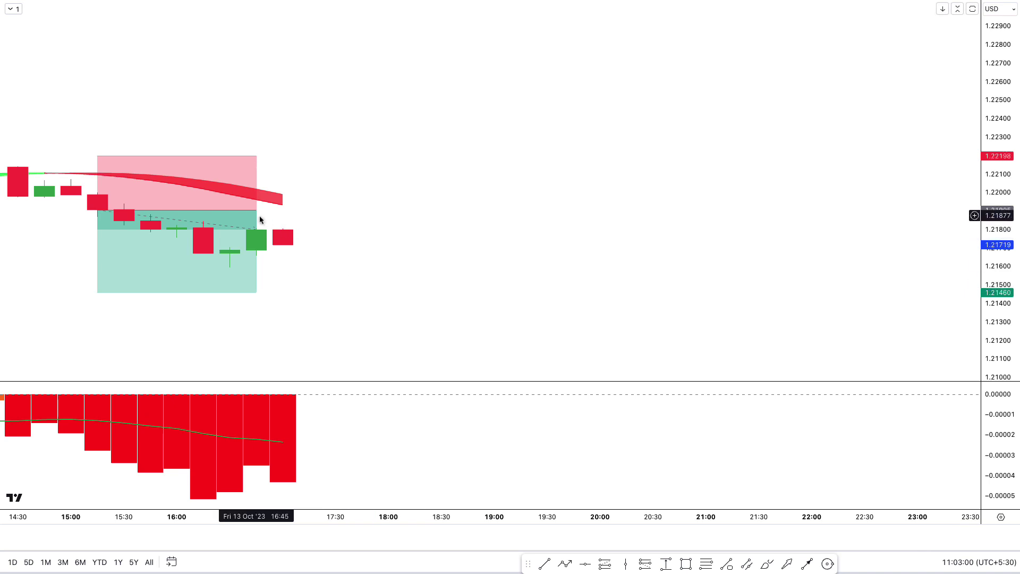
Stretch the short trade box out to 19:30 and beyond as new candles arrive, widening the price range
{"action": "left_click_drag", "start_coordinate": [260, 219], "coordinate": [601, 241]}
{"action": "scroll", "coordinate": [603, 241], "scroll_direction": "down", "scroll_amount": 3}
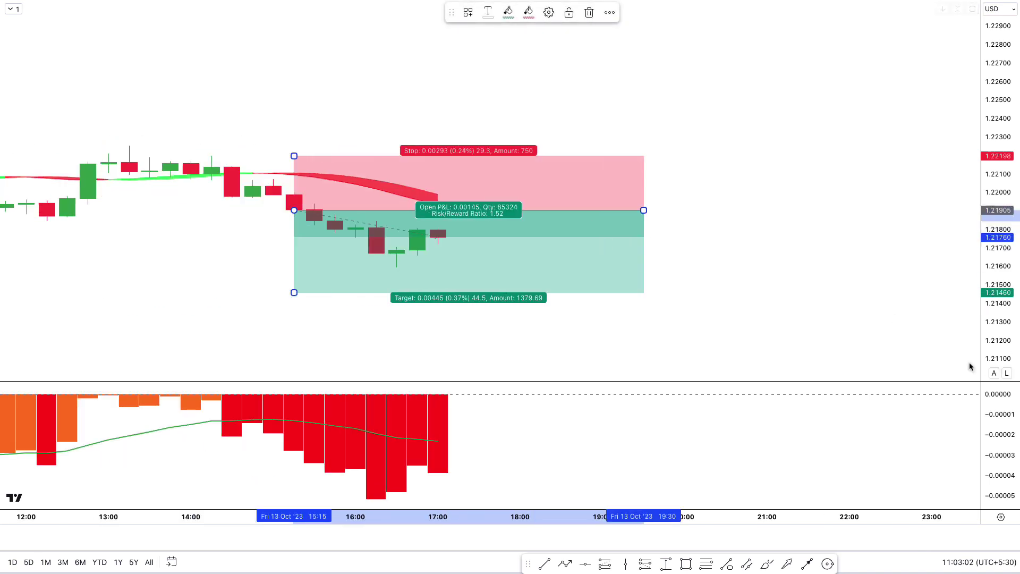
{"action": "mouse_move", "coordinate": [868, 326]}
{"action": "left_mouse_down"}
{"action": "mouse_move", "coordinate": [848, 291]}
{"action": "mouse_move", "coordinate": [771, 280]}
{"action": "left_mouse_up"}
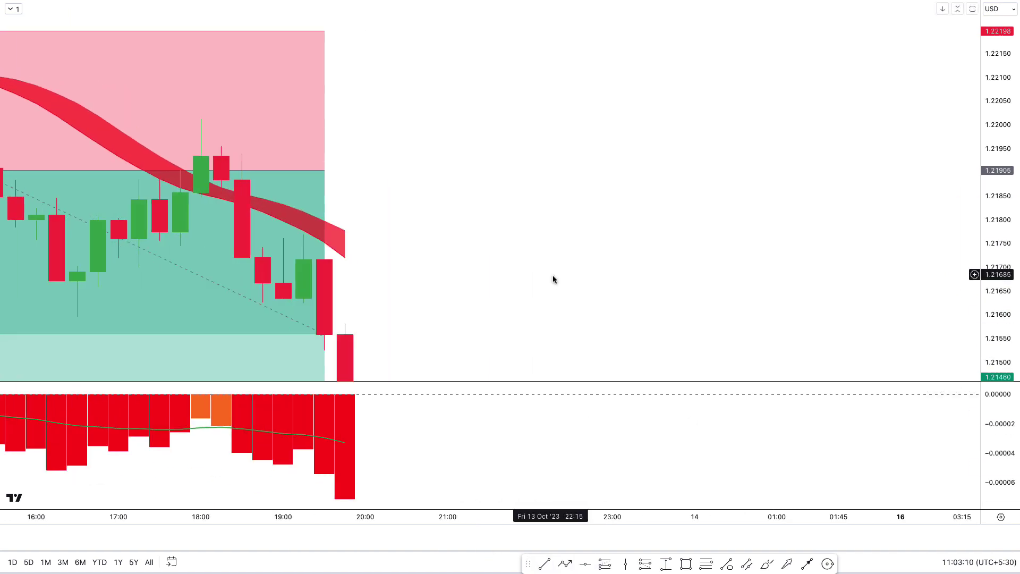
{"action": "left_click", "coordinate": [329, 173]}
{"action": "left_click_drag", "start_coordinate": [326, 170], "coordinate": [387, 171]}
{"action": "scroll", "coordinate": [951, 240], "scroll_direction": "down", "scroll_amount": 3}
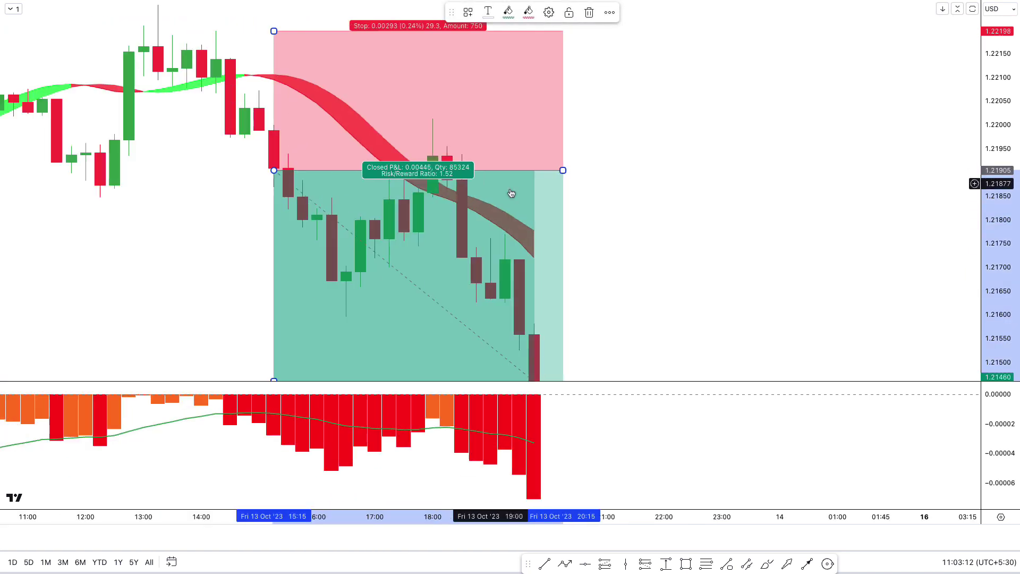
{"action": "left_click_drag", "start_coordinate": [1004, 112], "coordinate": [863, 228]}
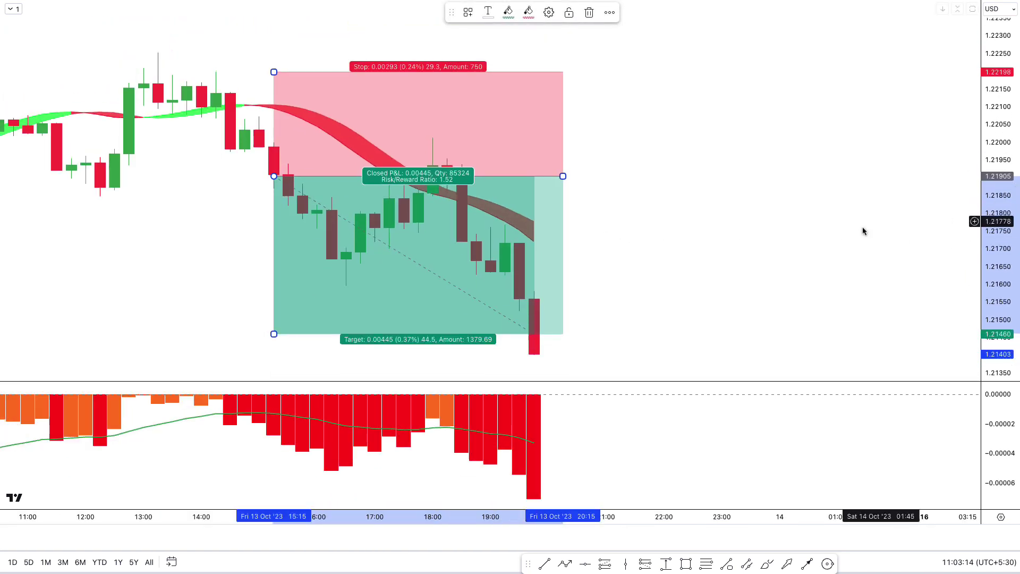
{"action": "left_click", "coordinate": [834, 230]}
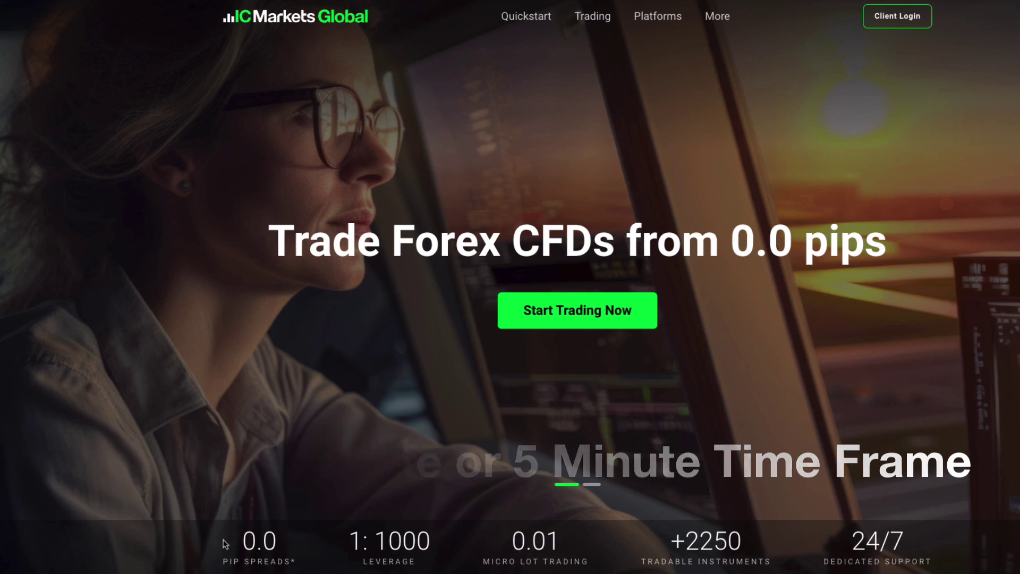
{"action": "left_click_drag", "start_coordinate": [223, 543], "coordinate": [266, 542]}
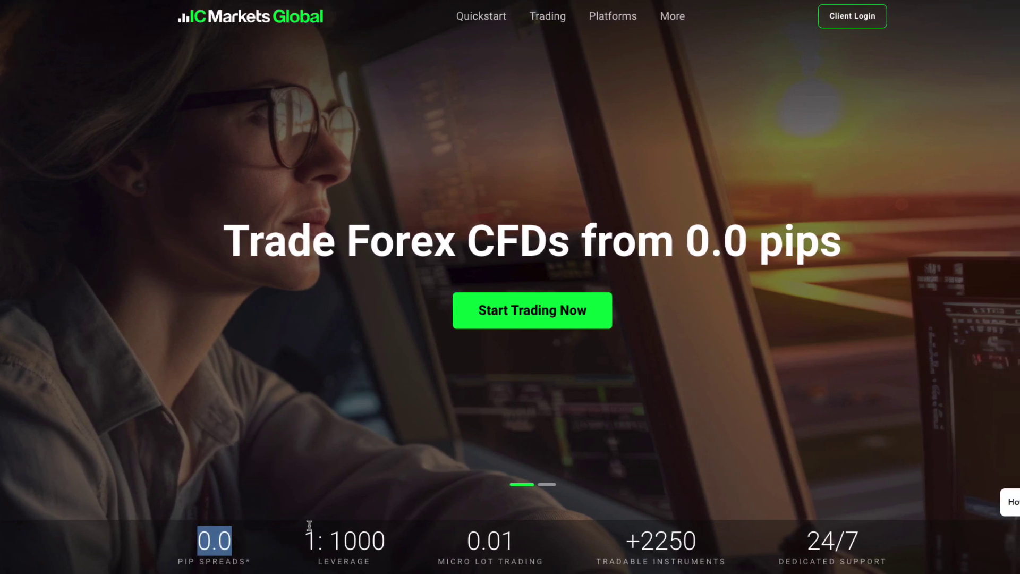
{"action": "scroll", "coordinate": [561, 482], "scroll_direction": "down", "scroll_amount": 7}
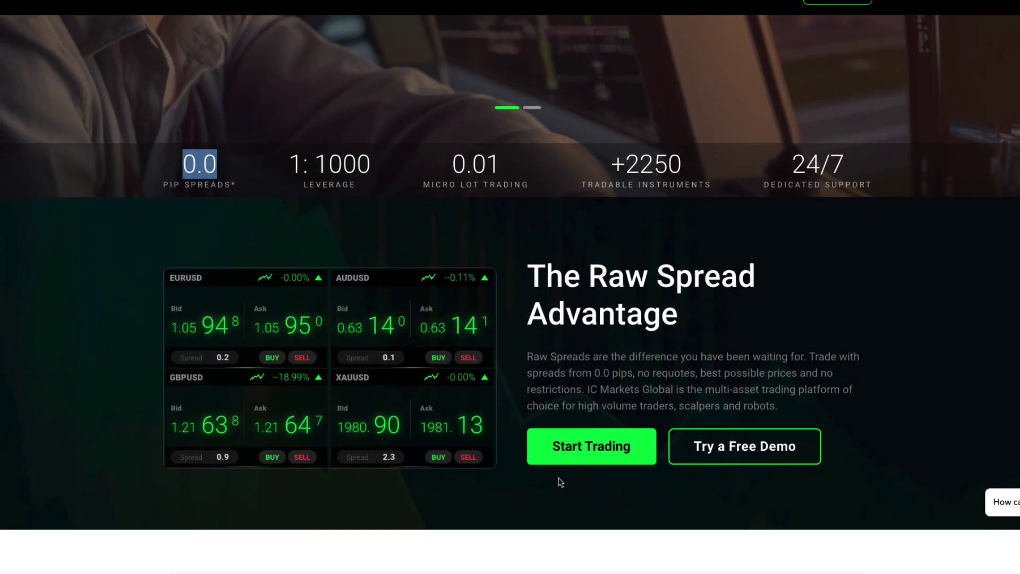
{"action": "scroll", "coordinate": [558, 477], "scroll_direction": "down", "scroll_amount": 2}
{"action": "scroll", "coordinate": [559, 482], "scroll_direction": "down", "scroll_amount": 15}
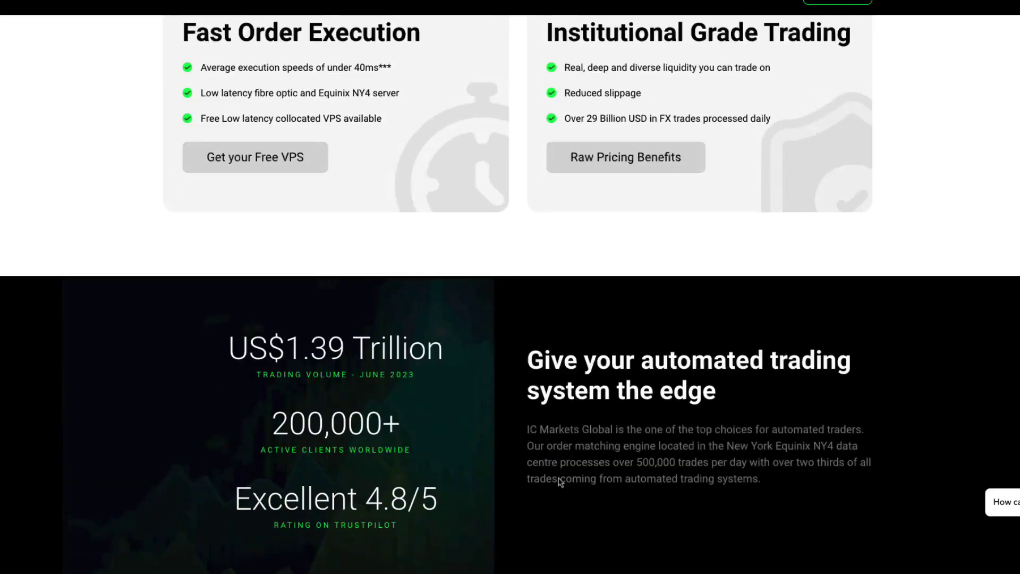
{"action": "scroll", "coordinate": [560, 482], "scroll_direction": "up", "scroll_amount": 20}
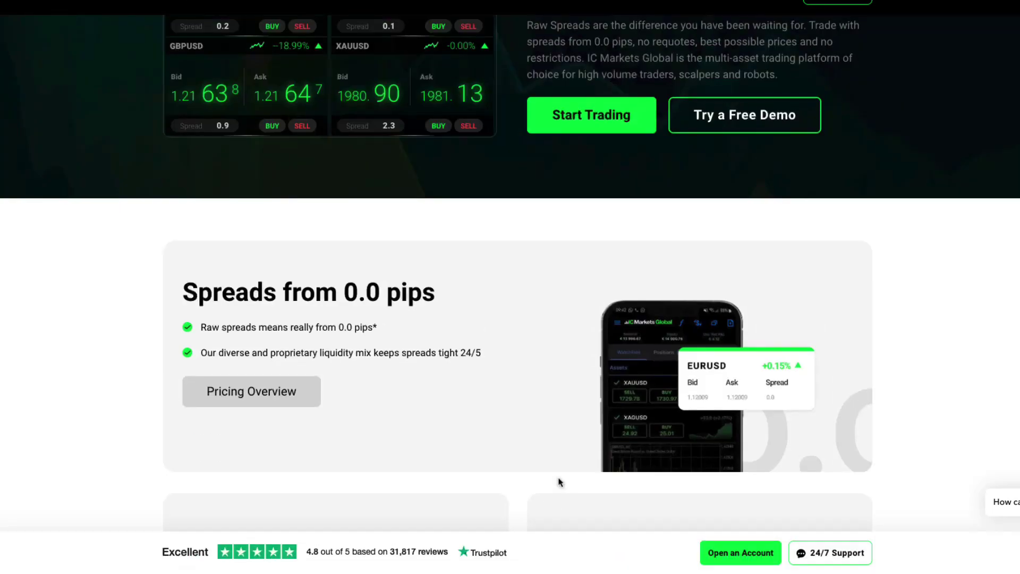